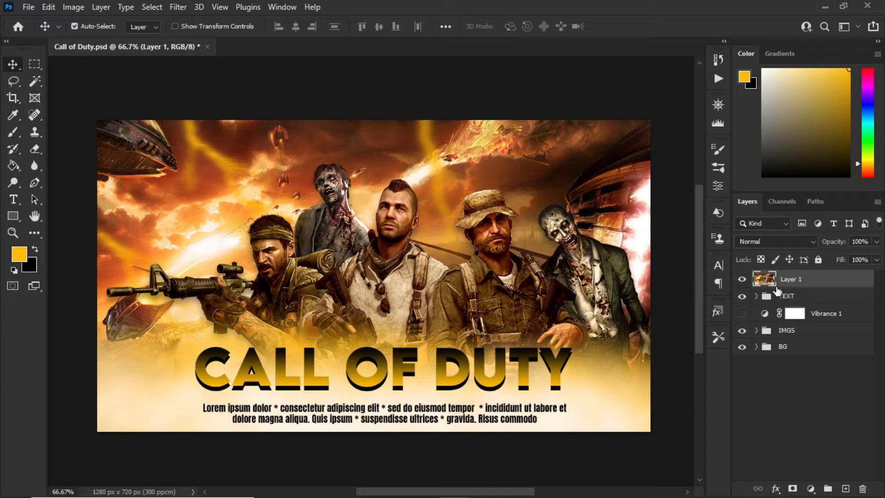
Step: Hide the flattened Layer 1 and select the BG group
{"action": "left_click", "coordinate": [742, 280]}
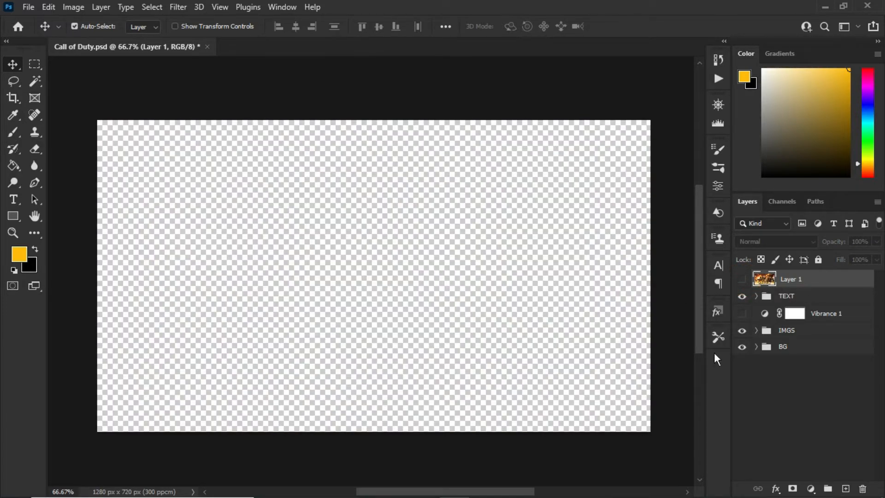
{"action": "left_click", "coordinate": [801, 347]}
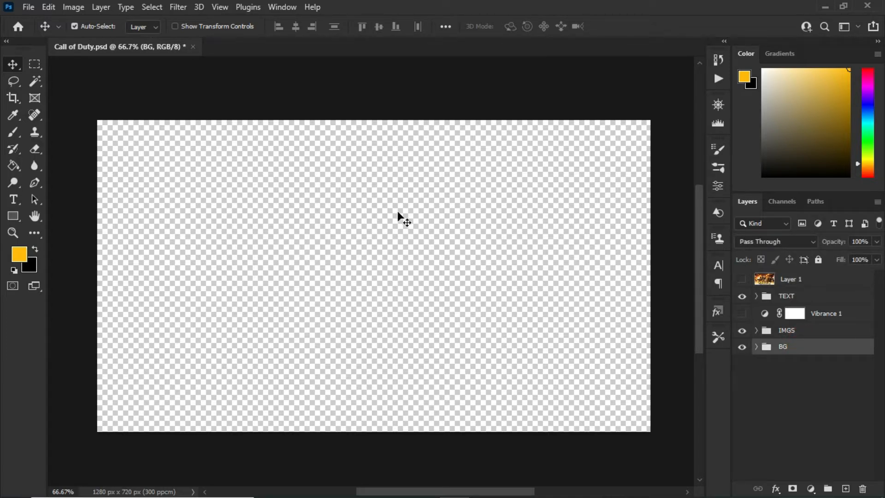
Step: Create a white 1280 x 720 px document at 300 pixels/centimeter from the YT thumbnail preset, and close it
{"action": "key", "text": "ctrl+n"}
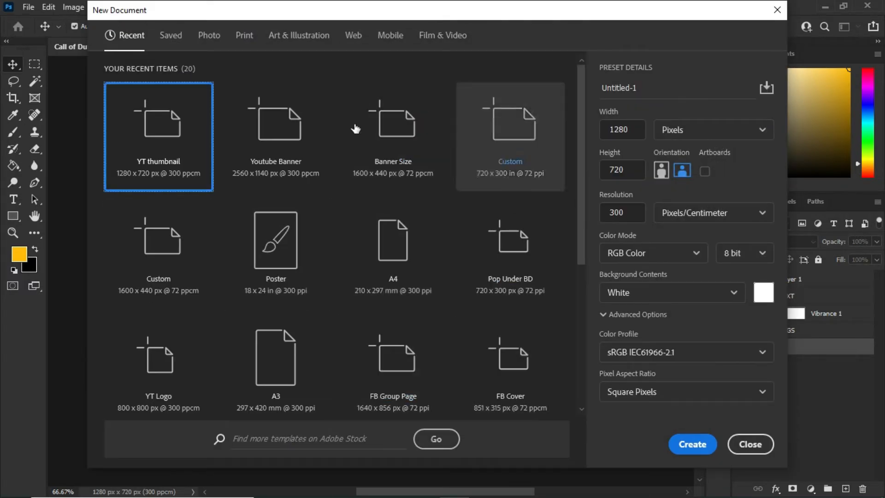
{"action": "left_click", "coordinate": [167, 139]}
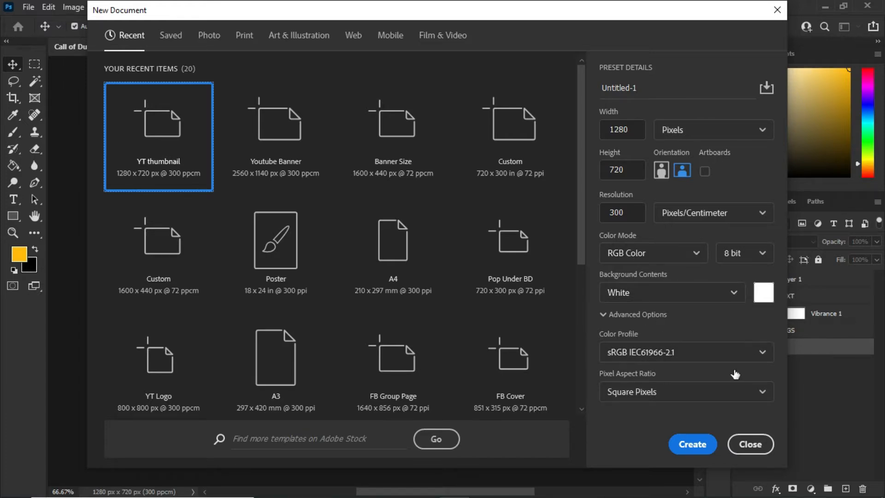
{"action": "left_click", "coordinate": [695, 444]}
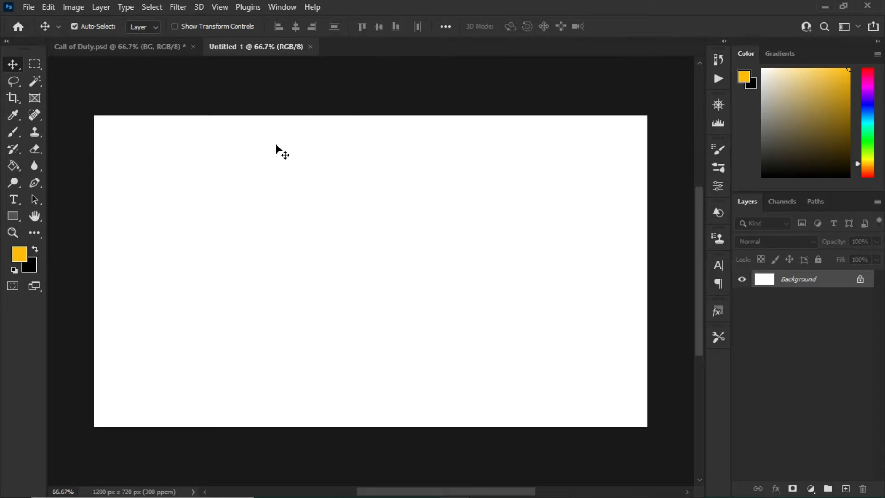
{"action": "left_click", "coordinate": [310, 47]}
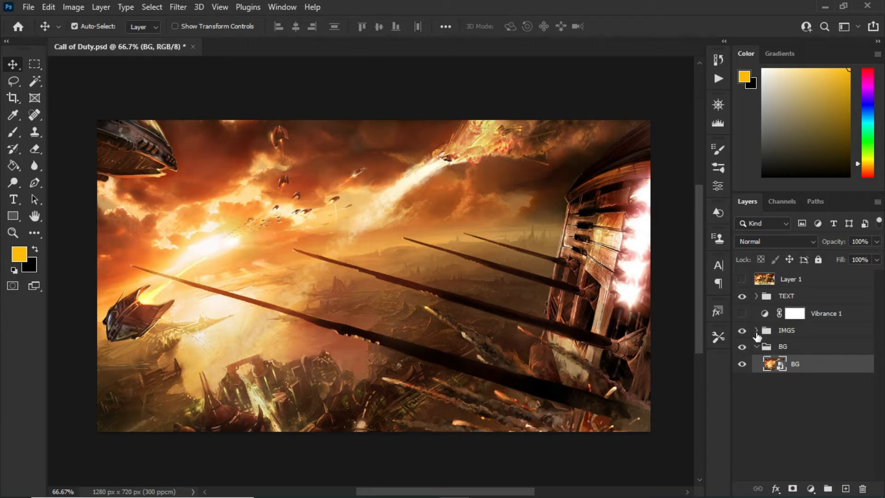
Step: Expand the IMGS group and show the zombie layer nnn with its effects and smart filters turned off
{"action": "left_click", "coordinate": [785, 348]}
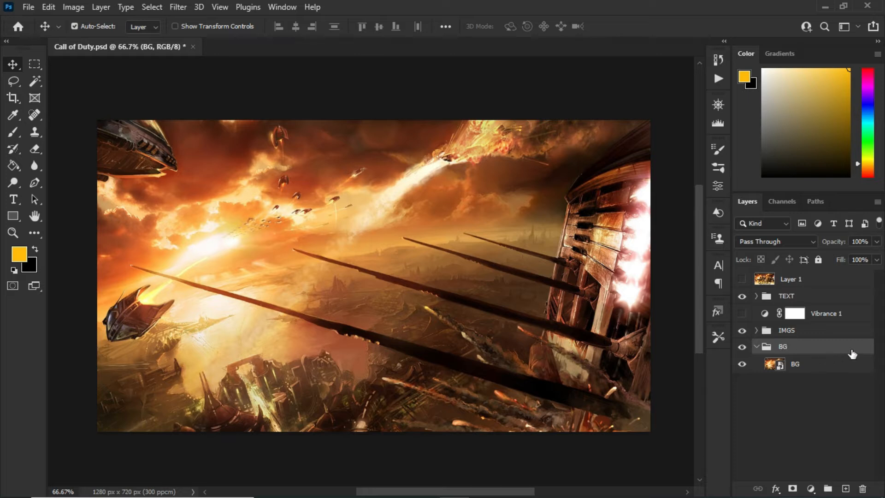
{"action": "left_click", "coordinate": [786, 332]}
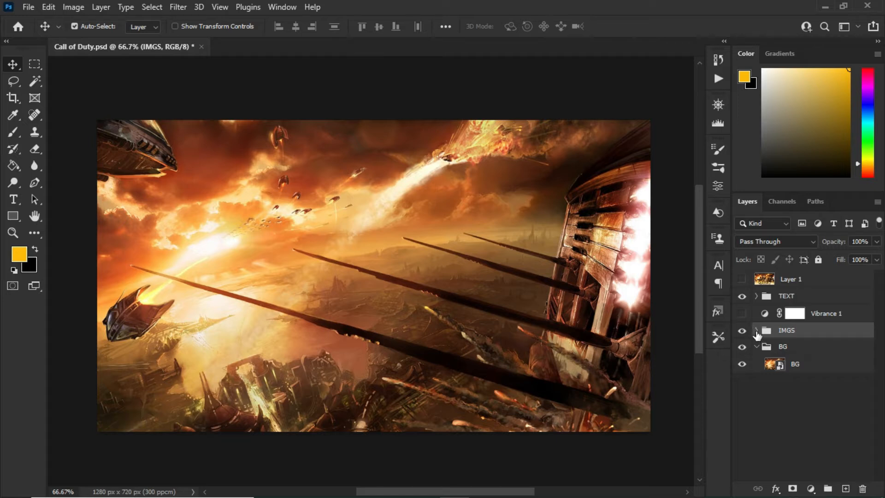
{"action": "left_click", "coordinate": [756, 331]}
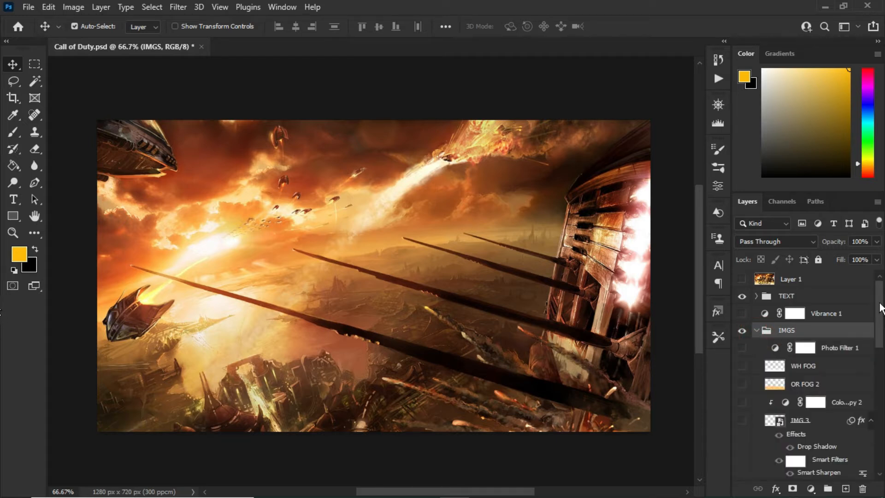
{"action": "left_click_drag", "start_coordinate": [880, 308], "coordinate": [878, 435]}
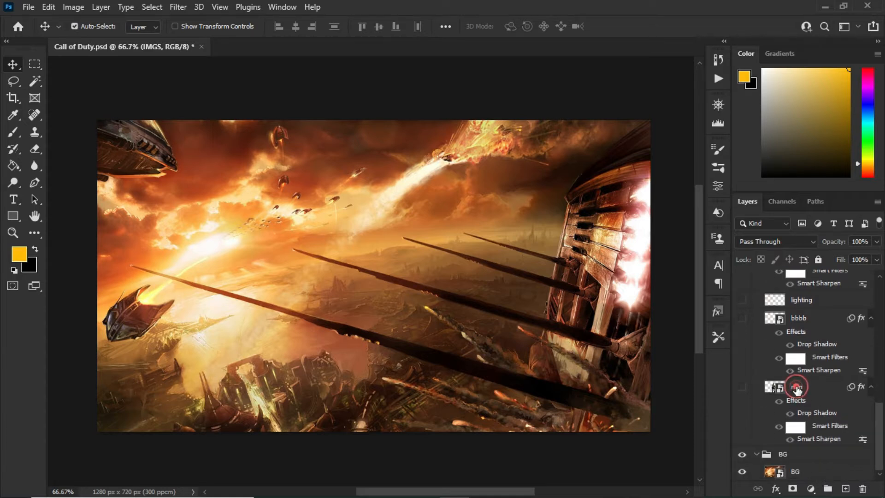
{"action": "left_click", "coordinate": [797, 389]}
{"action": "left_click", "coordinate": [776, 408]}
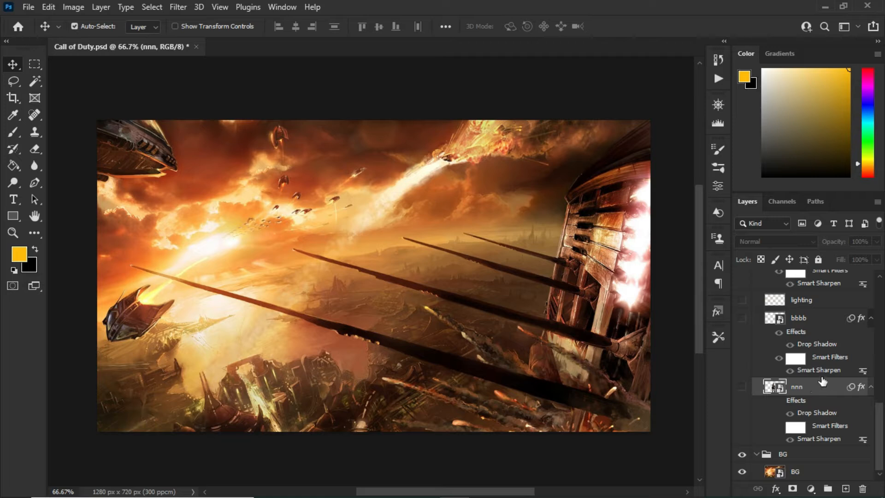
{"action": "left_click", "coordinate": [742, 389]}
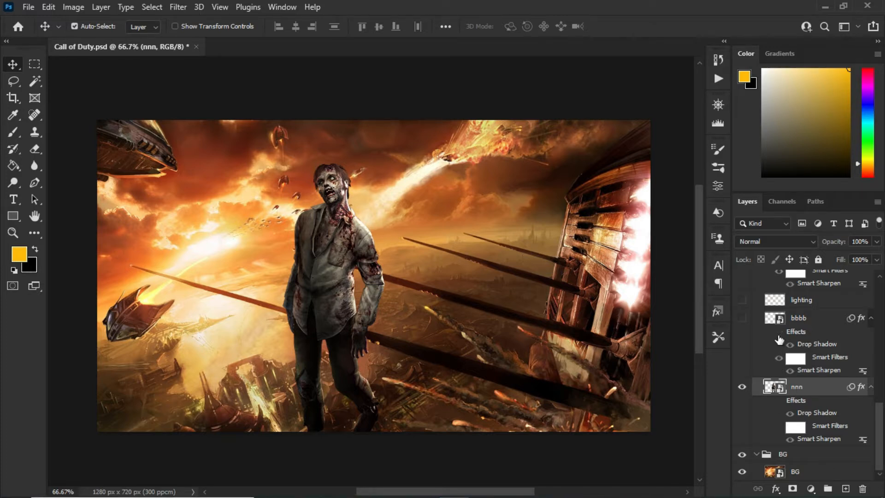
Step: Show the zombie layer bbbb and the soldier layer IMG 1 with their effects and smart filters turned off
{"action": "left_click", "coordinate": [778, 358]}
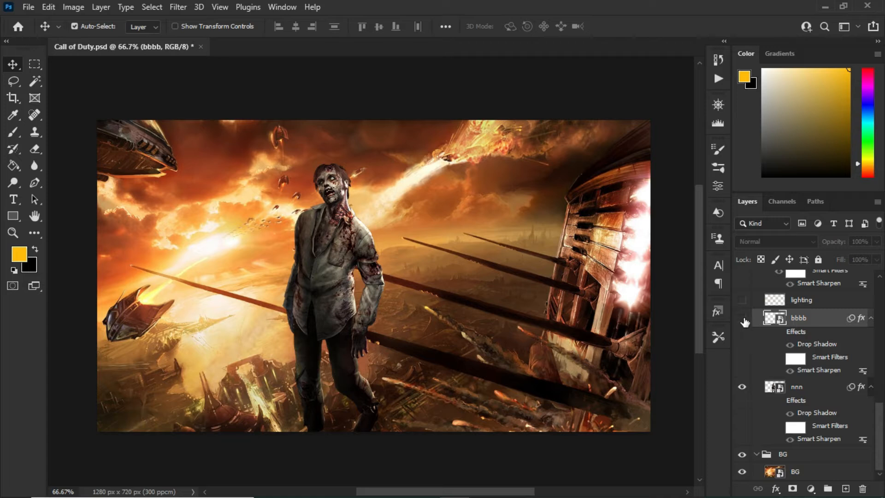
{"action": "left_click", "coordinate": [742, 319]}
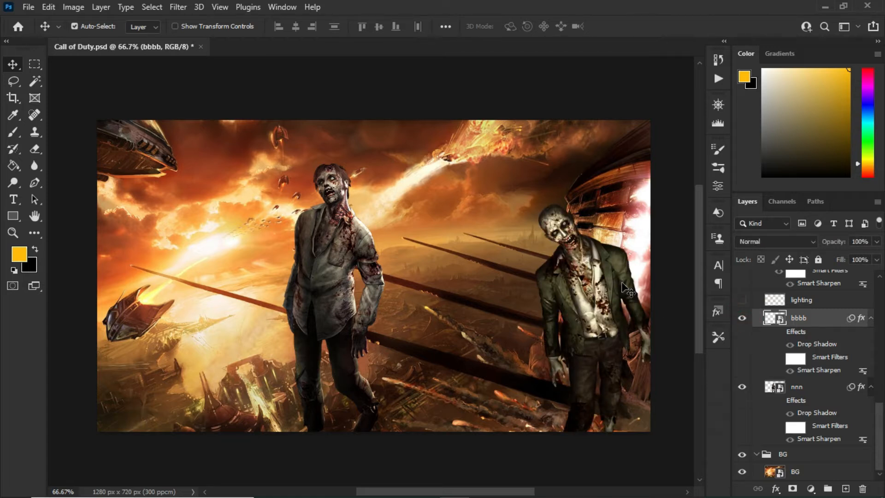
{"action": "left_click_drag", "start_coordinate": [878, 419], "coordinate": [876, 394]}
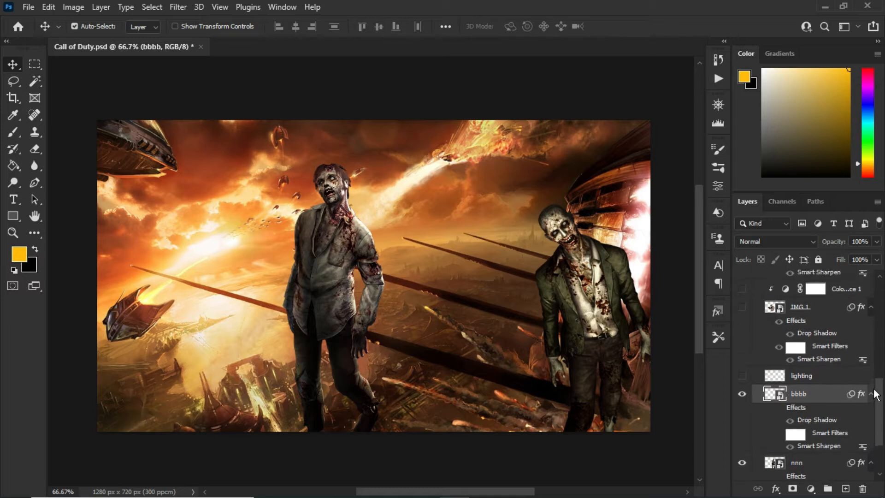
{"action": "scroll", "coordinate": [811, 368], "scroll_direction": "up", "scroll_amount": 2}
{"action": "left_click", "coordinate": [779, 341]}
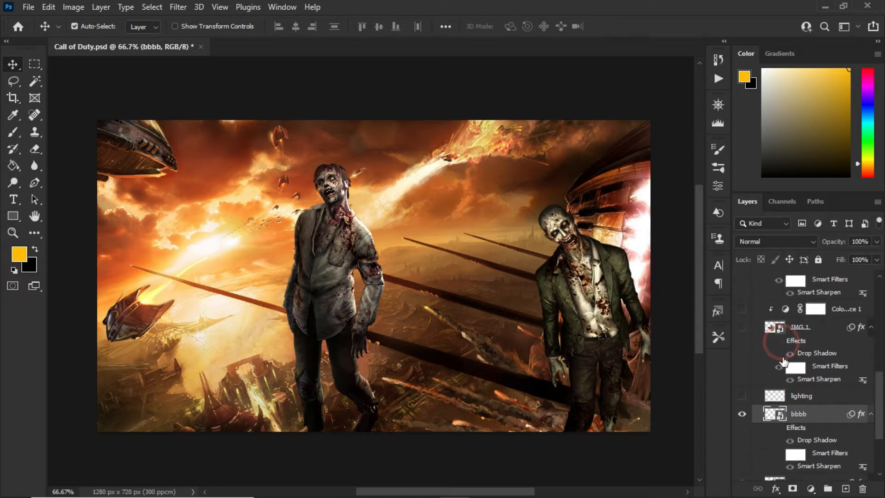
{"action": "left_click", "coordinate": [779, 368]}
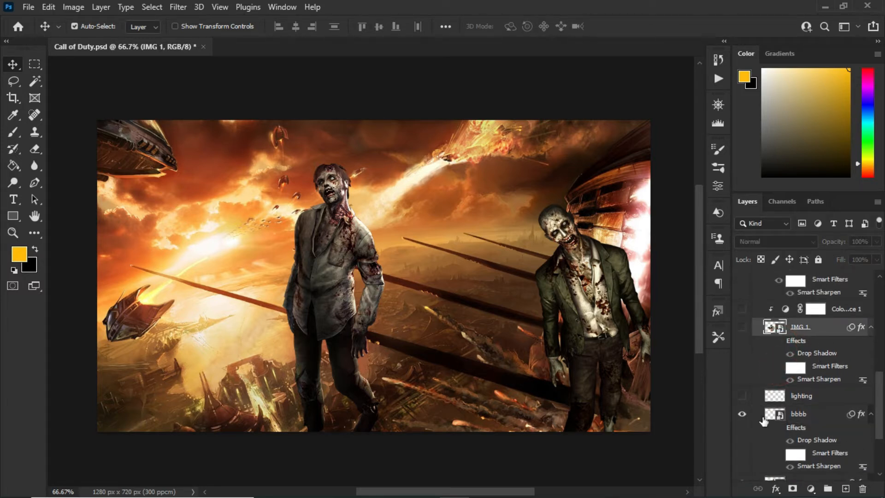
{"action": "left_click", "coordinate": [742, 328]}
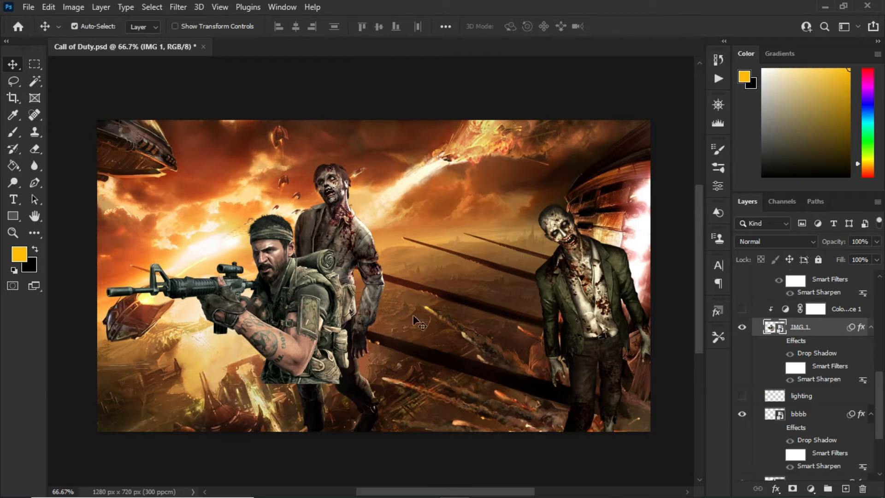
Step: Show the soldier layers IMG 2 and IMG 3 with their effects and smart filters turned off
{"action": "scroll", "coordinate": [783, 359], "scroll_direction": "up", "scroll_amount": 5}
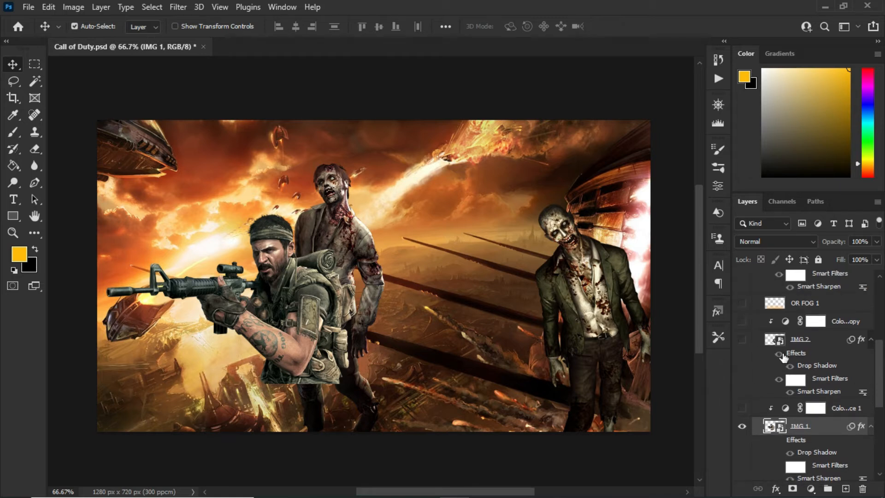
{"action": "left_click", "coordinate": [778, 353]}
{"action": "left_click", "coordinate": [779, 381]}
{"action": "left_click", "coordinate": [743, 340]}
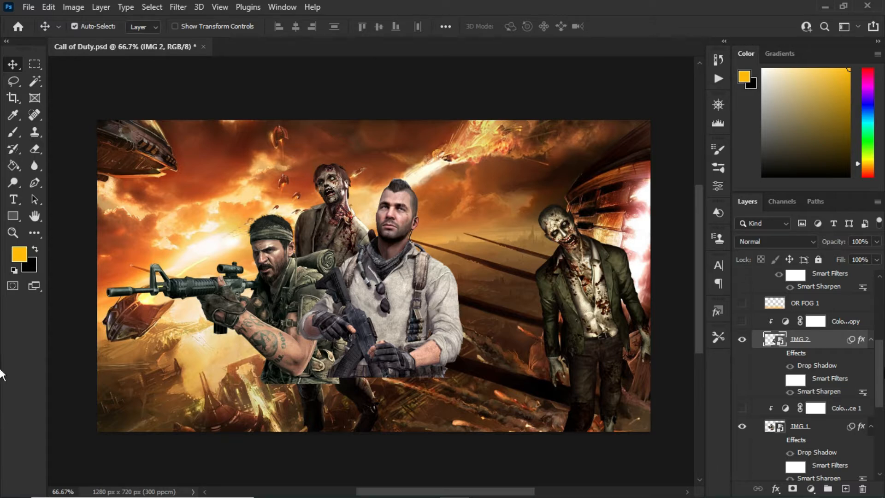
{"action": "scroll", "coordinate": [878, 361], "scroll_direction": "up", "scroll_amount": 3}
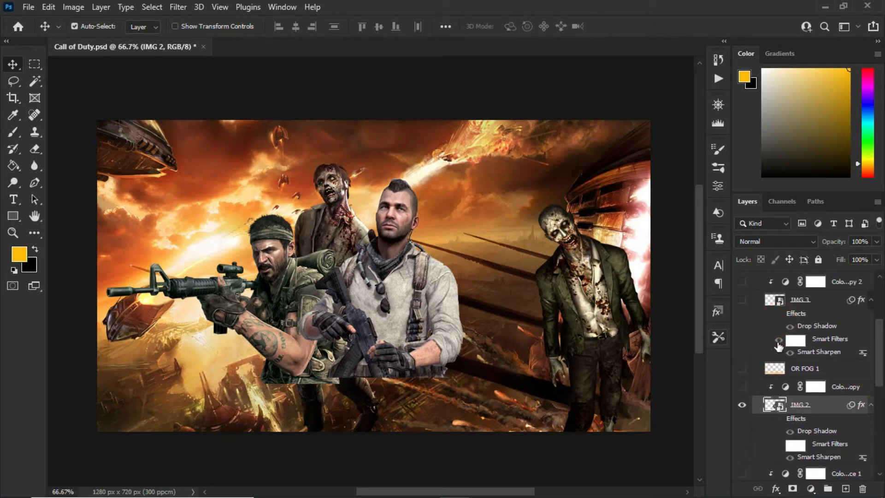
{"action": "left_click", "coordinate": [778, 340]}
{"action": "left_click", "coordinate": [741, 300]}
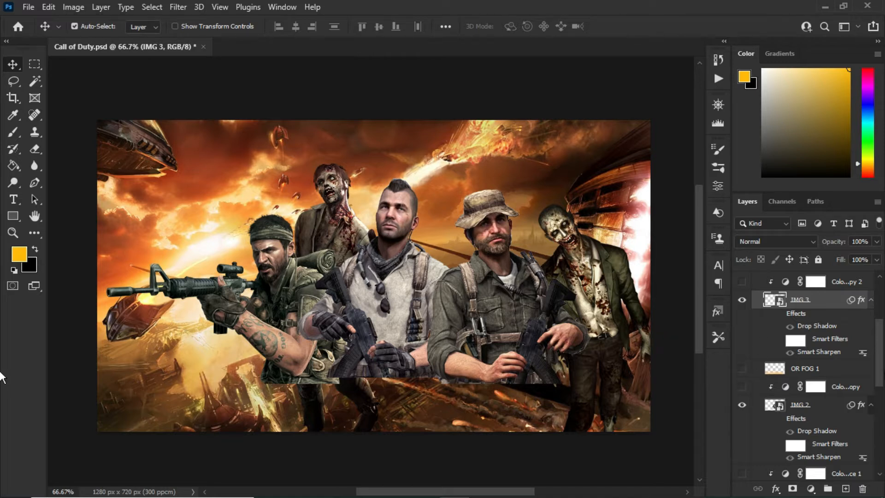
Step: Turn on the smart filters of the IMG 3 layer while leaving its layer effects off
{"action": "mouse_move", "coordinate": [877, 351]}
{"action": "left_mouse_down"}
{"action": "mouse_move", "coordinate": [877, 374]}
{"action": "mouse_move", "coordinate": [877, 337]}
{"action": "mouse_move", "coordinate": [877, 350]}
{"action": "left_mouse_up"}
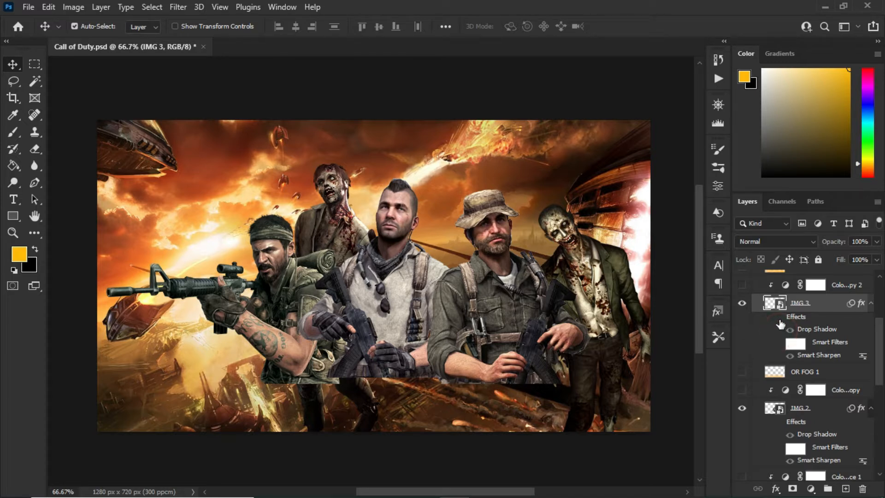
{"action": "left_click", "coordinate": [778, 318]}
{"action": "left_click", "coordinate": [779, 319]}
{"action": "left_click", "coordinate": [778, 344]}
{"action": "left_click", "coordinate": [178, 7]}
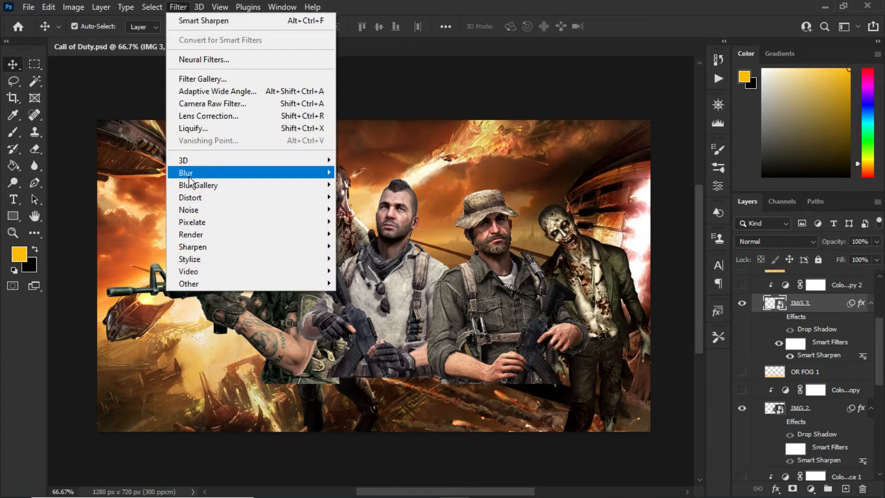
{"action": "mouse_move", "coordinate": [199, 248]}
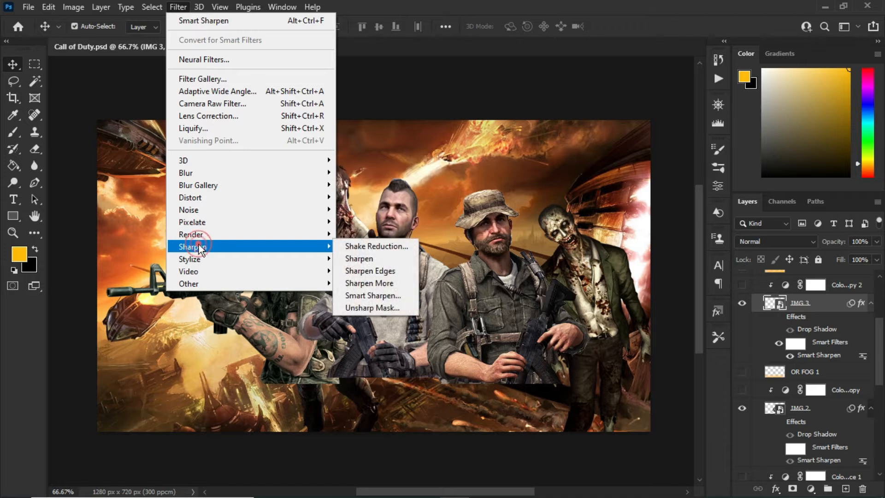
{"action": "mouse_move", "coordinate": [311, 259]}
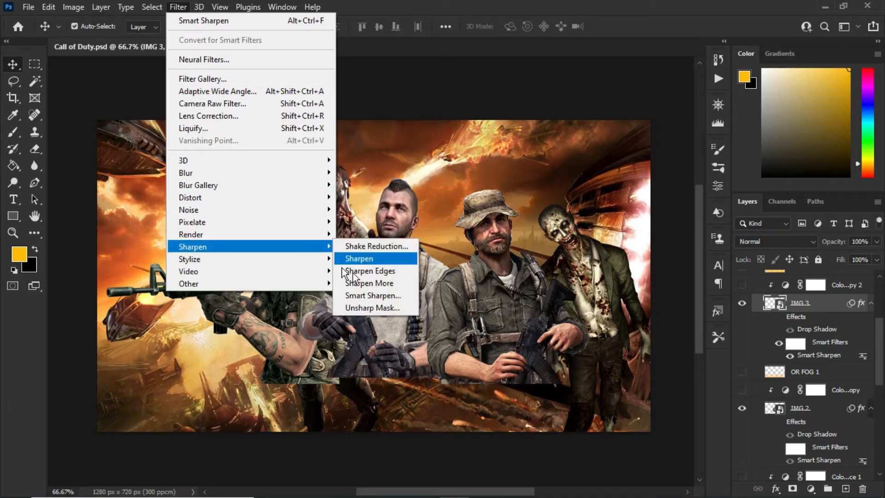
{"action": "left_click", "coordinate": [368, 295]}
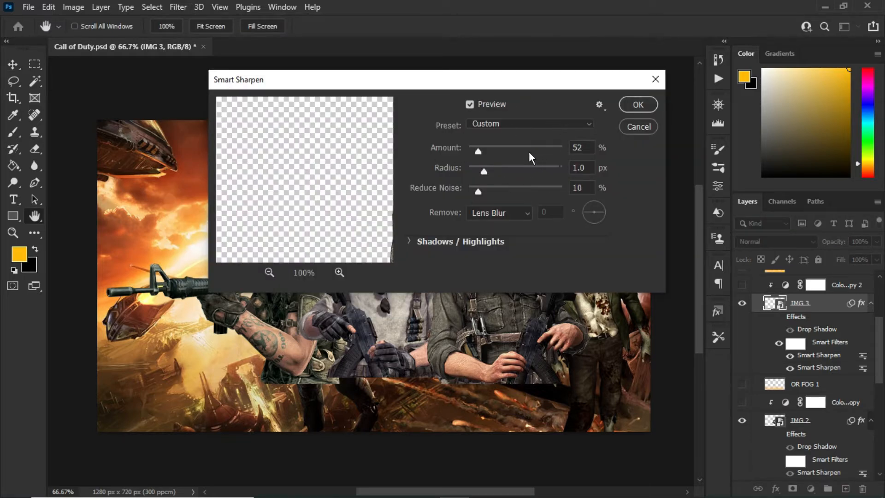
{"action": "left_click_drag", "start_coordinate": [477, 151], "coordinate": [481, 189]}
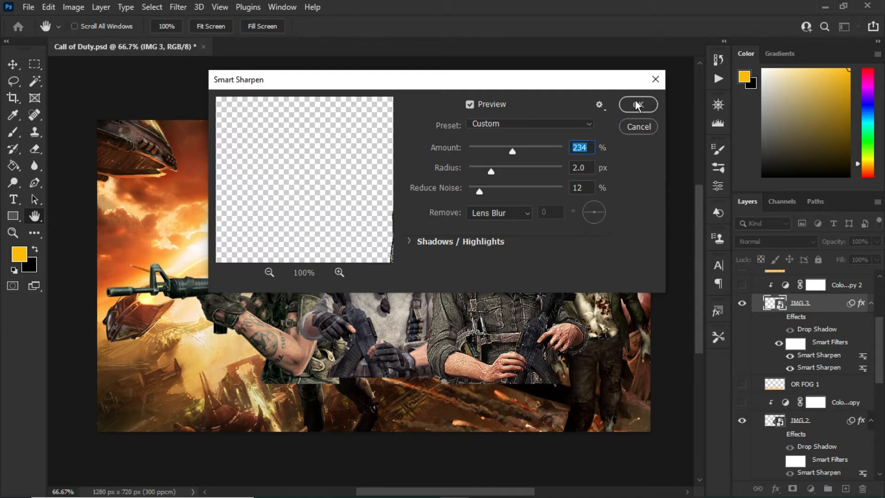
{"action": "left_click", "coordinate": [638, 126]}
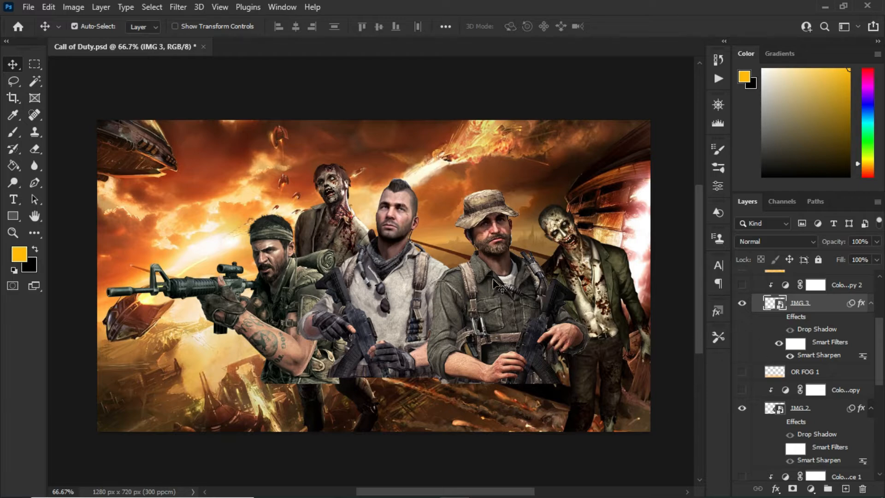
Step: Examine the Smart Sharpen detail on the IMG 3 soldier up close against the neighbouring figures
{"action": "key", "text": "ctrl+plus"}
{"action": "key", "text": "ctrl+plus"}
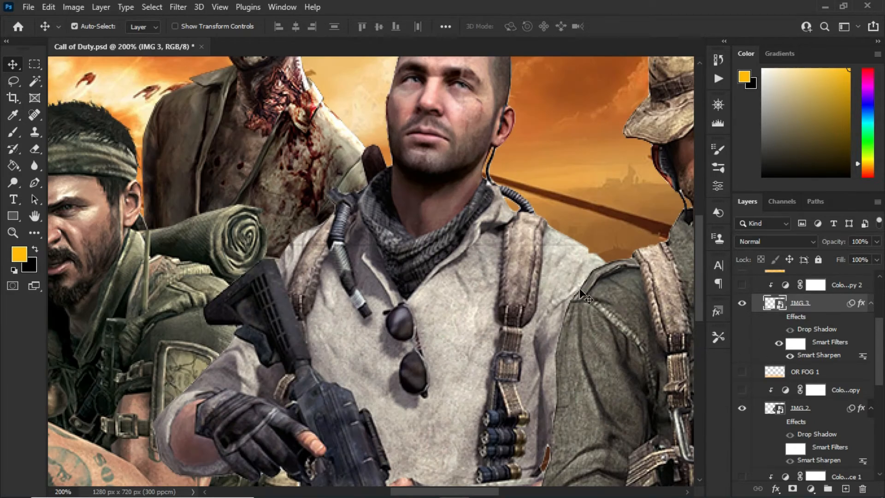
{"action": "left_click_drag", "start_coordinate": [476, 494], "coordinate": [525, 494]}
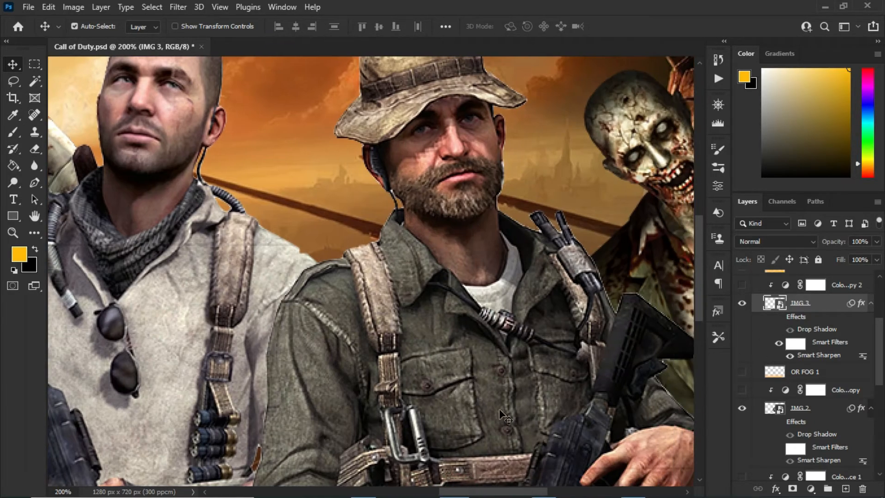
{"action": "key", "text": "ctrl"}
{"action": "key", "text": "ctrl+minus"}
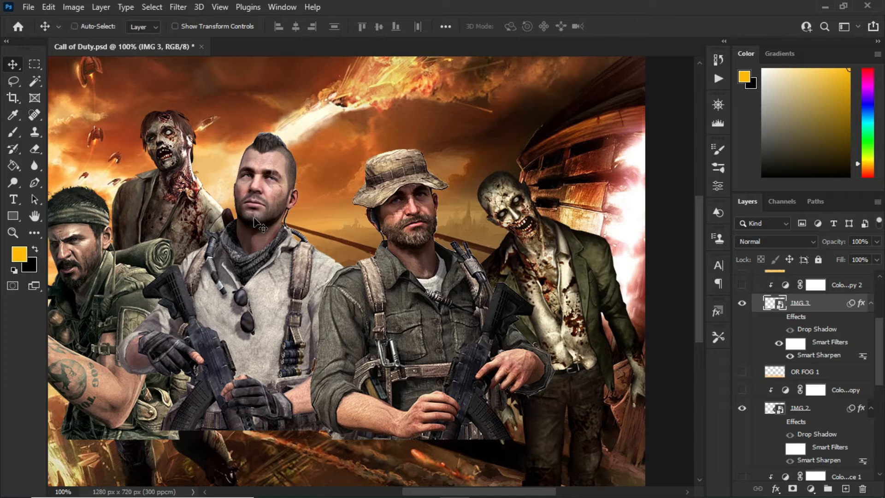
{"action": "key", "text": "ctrl+minus"}
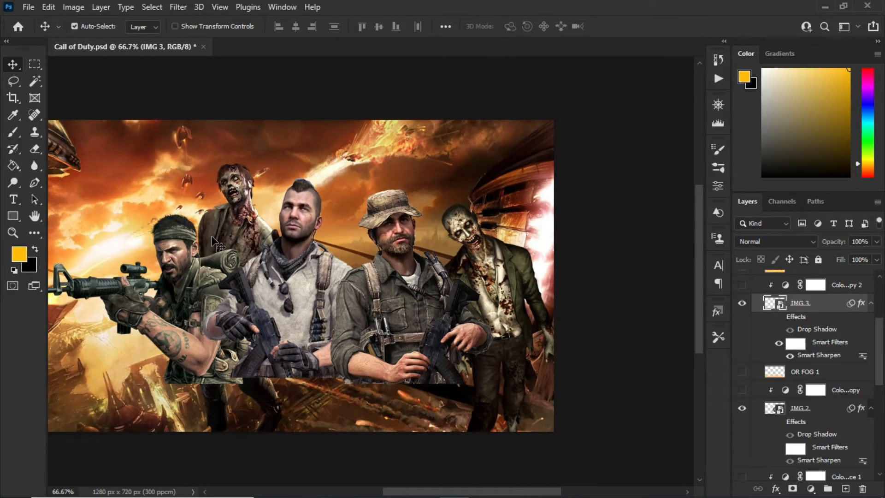
{"action": "left_click_drag", "start_coordinate": [422, 494], "coordinate": [394, 492]}
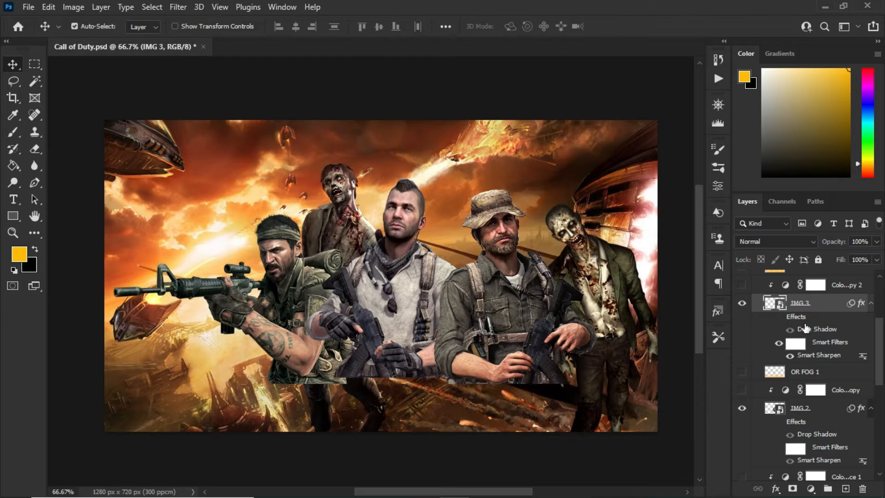
Step: Turn on the layer effects of IMG 3, including its drop shadow
{"action": "left_click", "coordinate": [779, 318]}
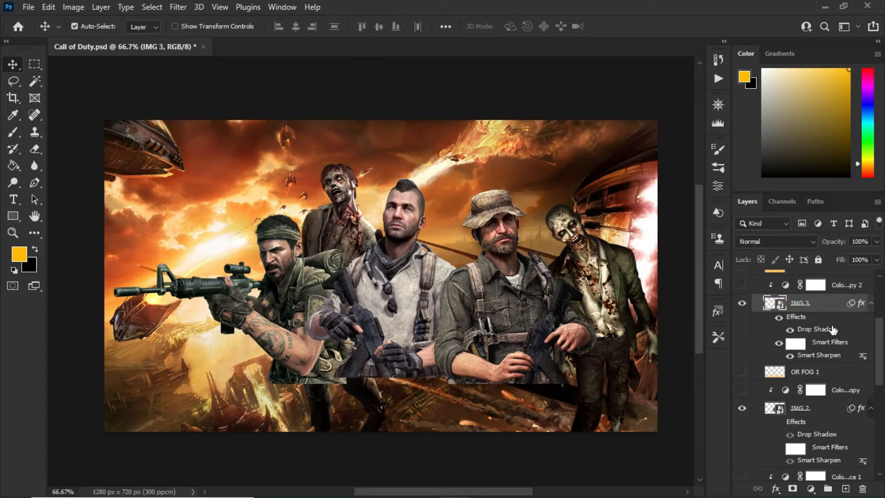
Step: Review the Drop Shadow settings of the IMG 3 layer, including the shadow color, and close them without changing anything
{"action": "double_click", "coordinate": [796, 320]}
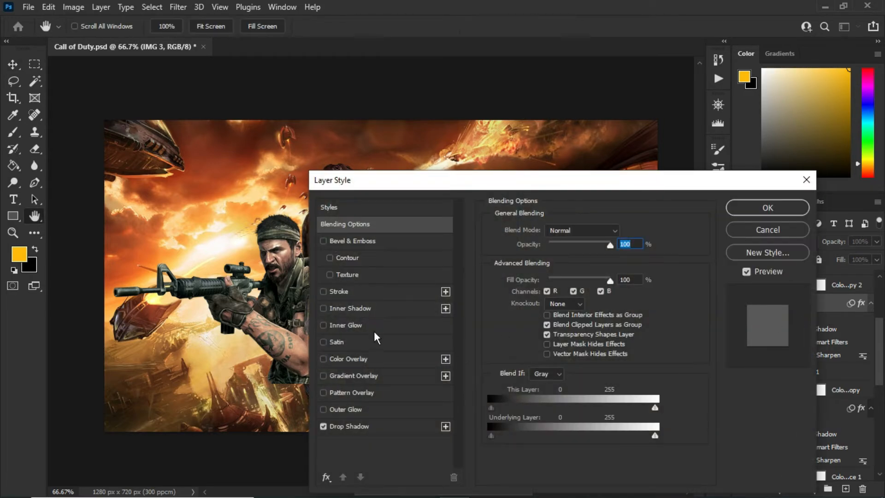
{"action": "left_click_drag", "start_coordinate": [484, 184], "coordinate": [497, 102]}
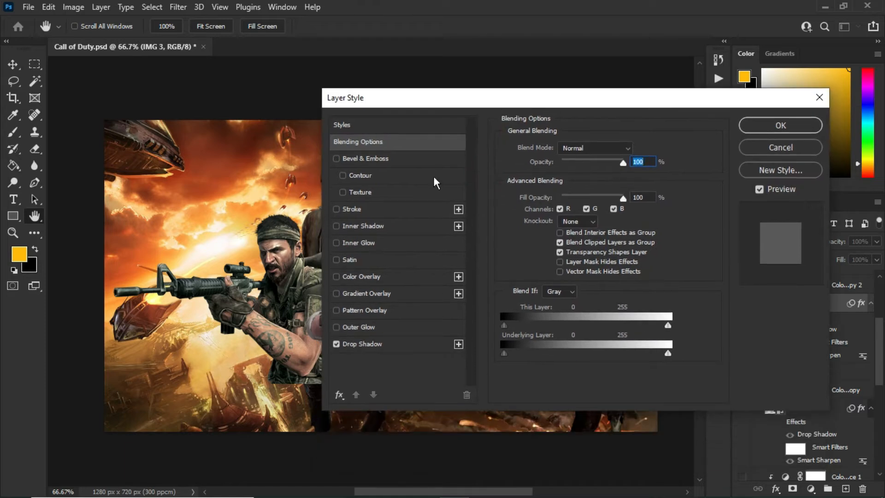
{"action": "left_click", "coordinate": [367, 344]}
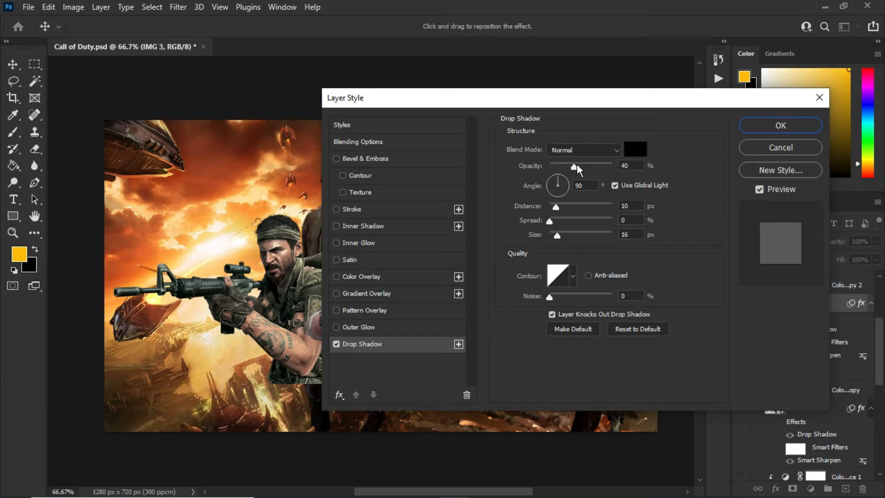
{"action": "left_click", "coordinate": [637, 151]}
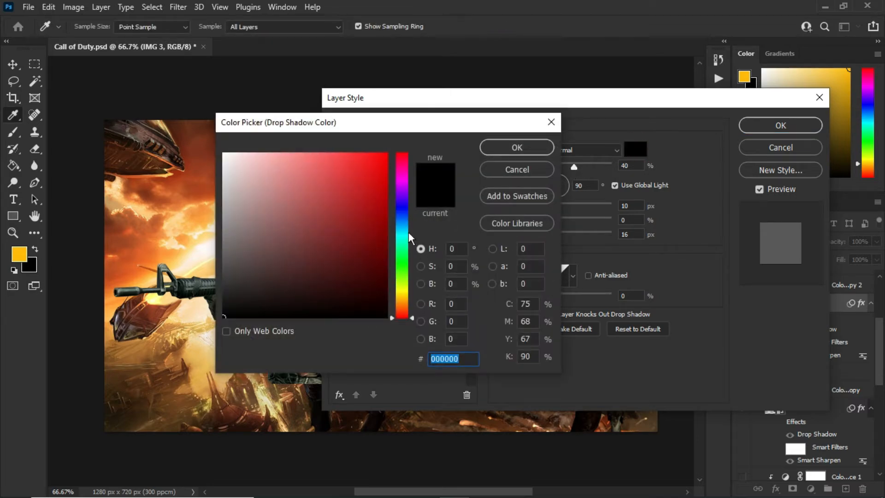
{"action": "left_click", "coordinate": [516, 169]}
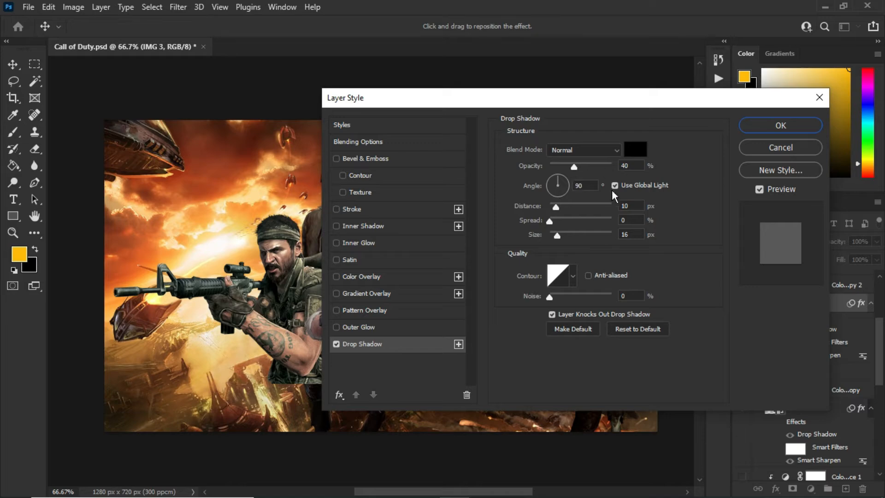
{"action": "left_click", "coordinate": [754, 148]}
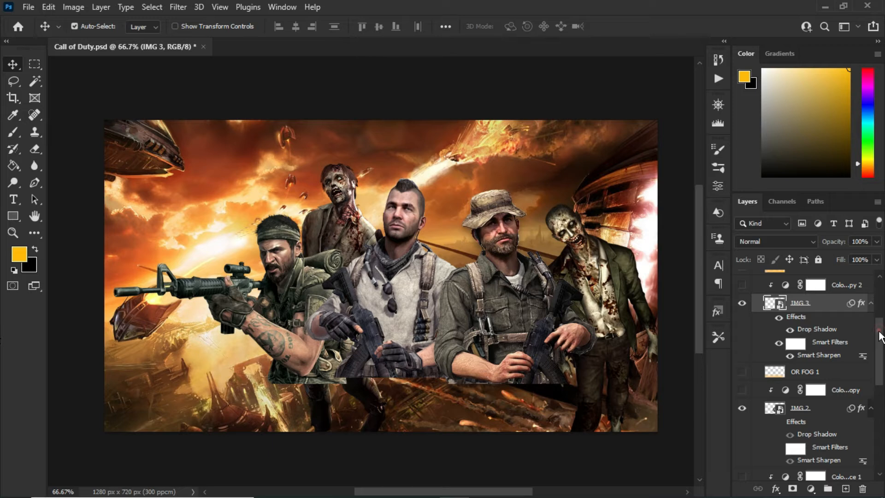
Step: Try a Color Balance adjustment layer above Color Balance 1 copy 2 with Shadows at +49, -5 and +50, and delete it
{"action": "scroll", "coordinate": [878, 332], "scroll_direction": "up", "scroll_amount": 3}
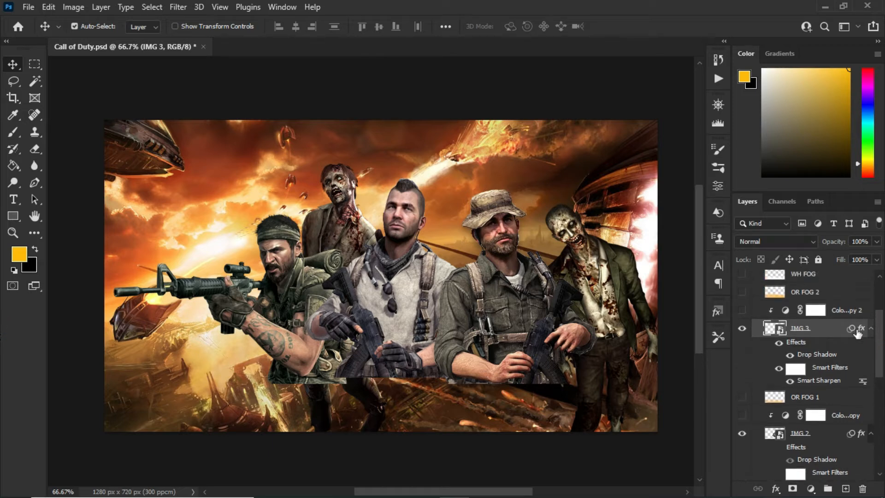
{"action": "left_click", "coordinate": [785, 310]}
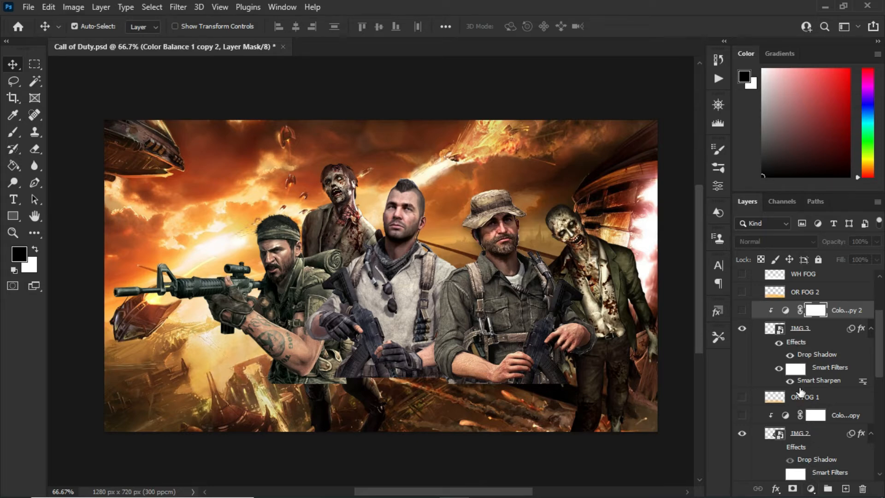
{"action": "left_click", "coordinate": [810, 489]}
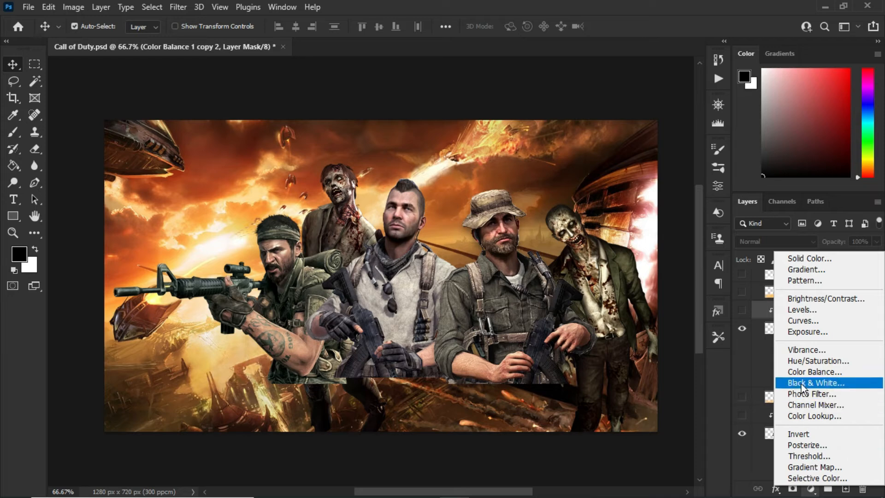
{"action": "left_click", "coordinate": [806, 372]}
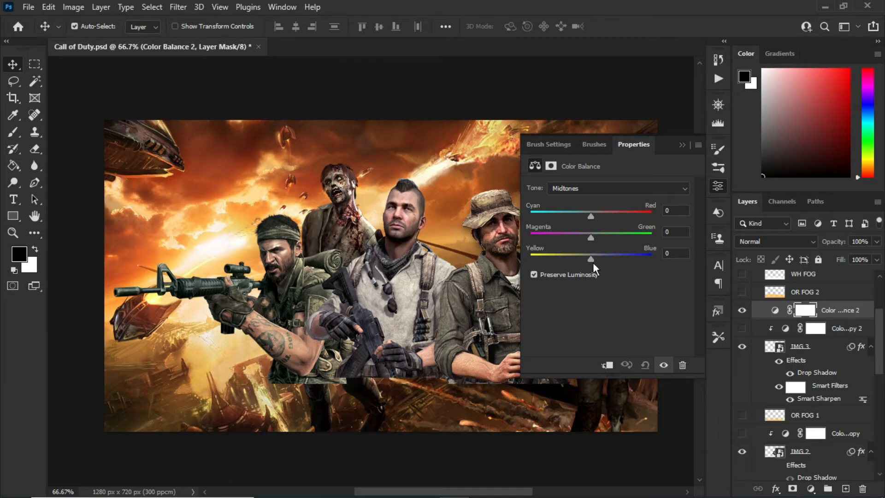
{"action": "left_click", "coordinate": [613, 189]}
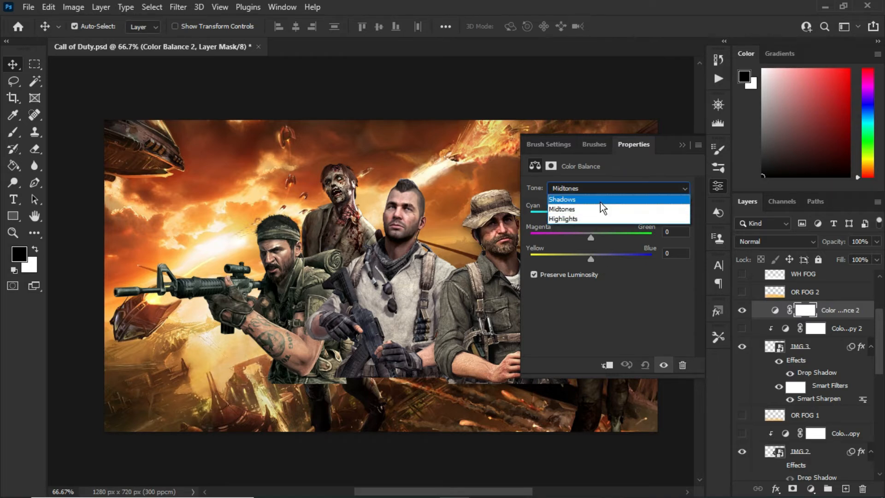
{"action": "left_click", "coordinate": [600, 200]}
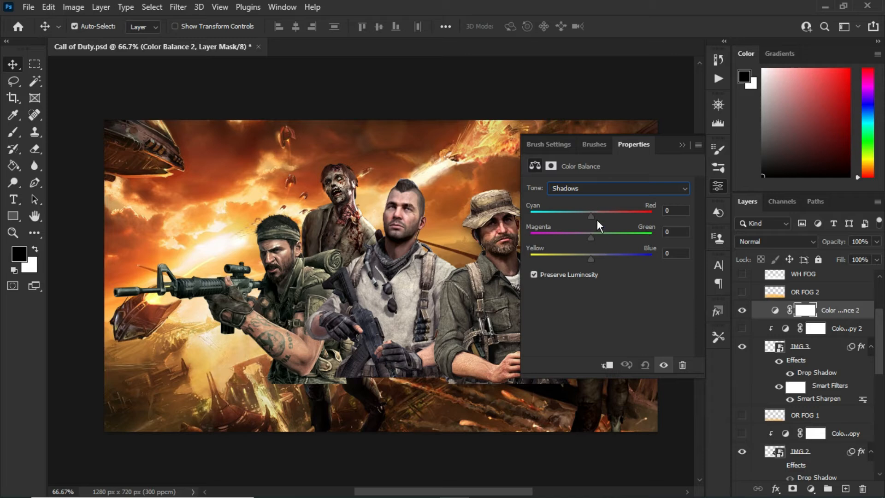
{"action": "left_click_drag", "start_coordinate": [589, 211], "coordinate": [621, 253]}
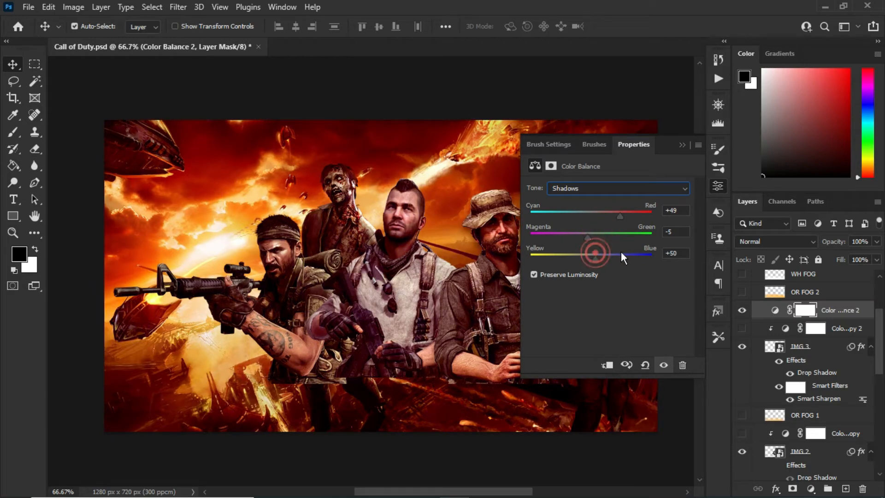
{"action": "left_click", "coordinate": [683, 364]}
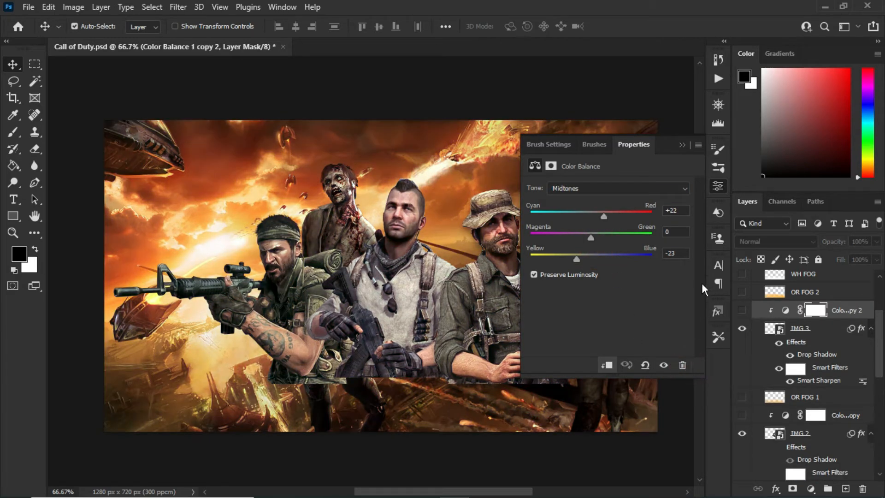
Step: Show the Color Balance 1 copy 2 adjustment clipped to IMG 3 and put its settings away to view the soldier
{"action": "left_click", "coordinate": [740, 312]}
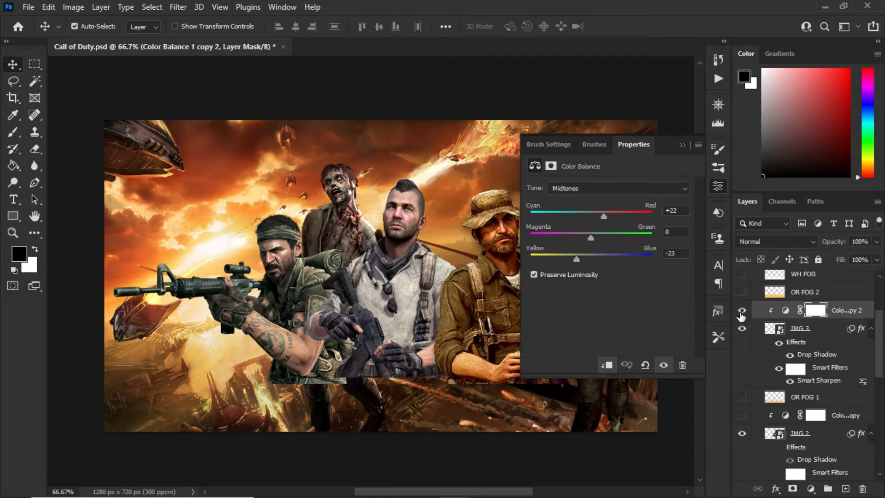
{"action": "left_click", "coordinate": [682, 144]}
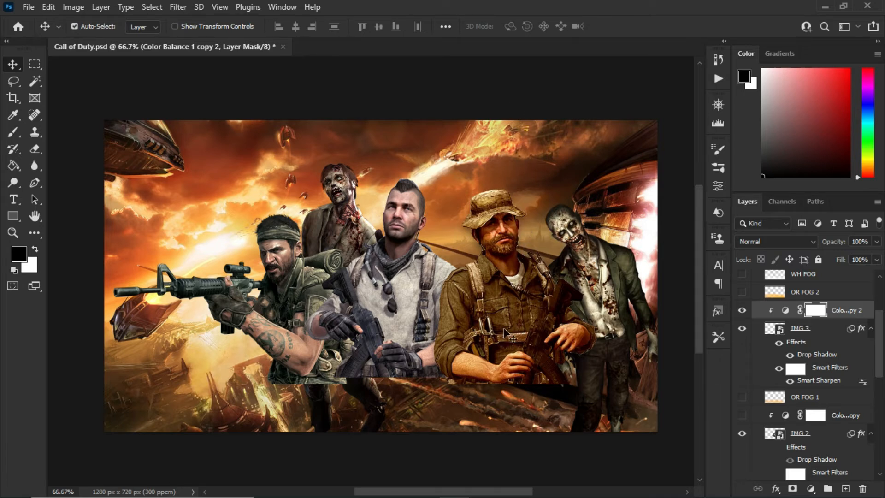
{"action": "scroll", "coordinate": [780, 275], "scroll_direction": "up", "scroll_amount": 1}
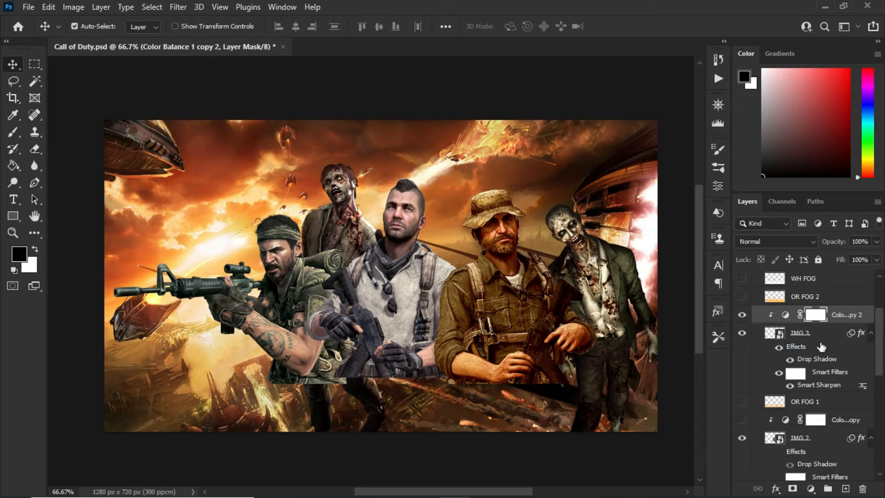
{"action": "left_click", "coordinate": [879, 319]}
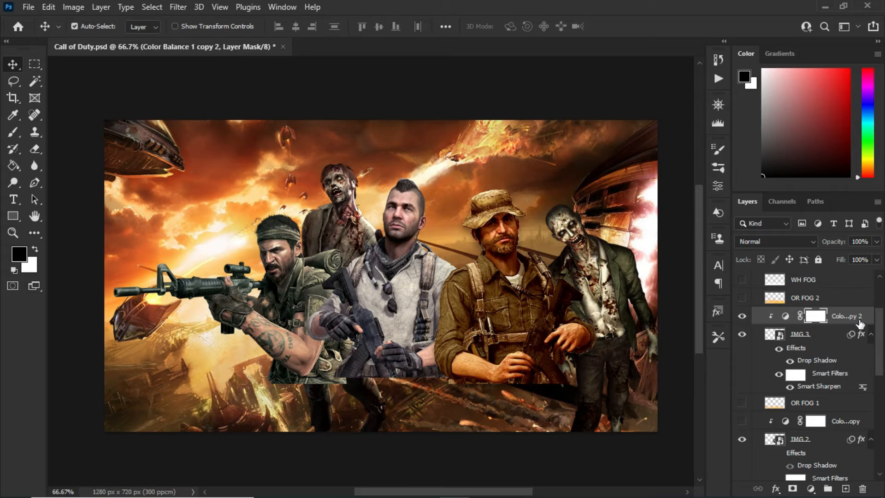
Step: Show the Color Balance adjustments clipped to IMG 2 and IMG 1, leaving the OR FOG 1 layer hidden
{"action": "scroll", "coordinate": [876, 336], "scroll_direction": "down", "scroll_amount": 3}
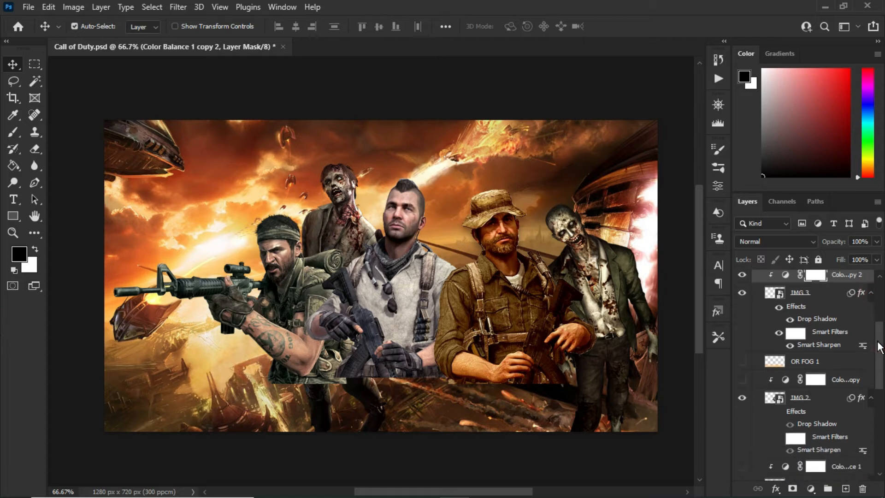
{"action": "left_click", "coordinate": [742, 340]}
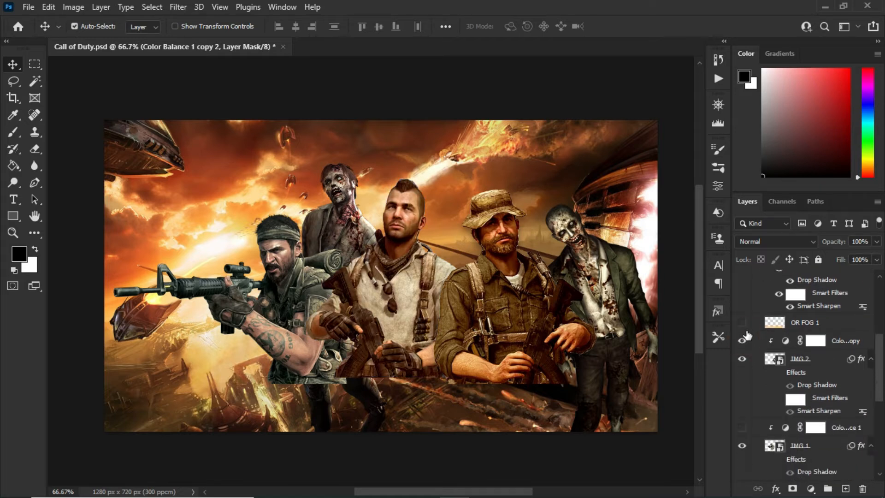
{"action": "left_click", "coordinate": [743, 323]}
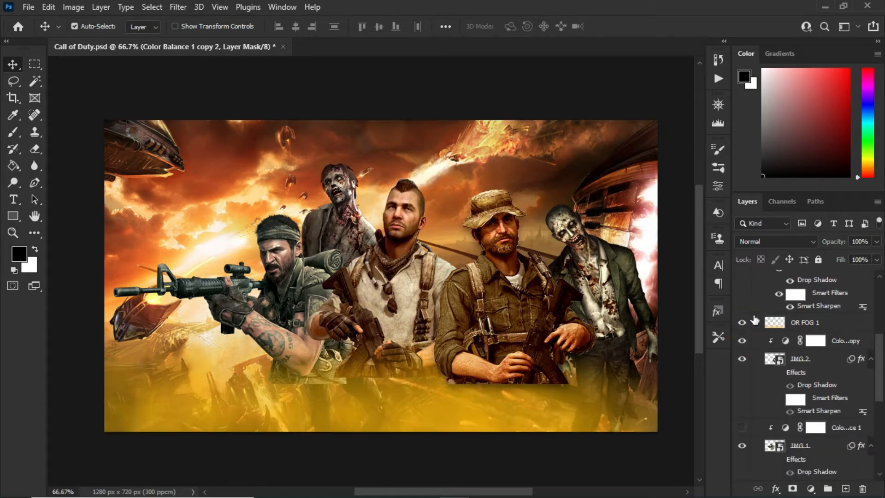
{"action": "left_click", "coordinate": [742, 322]}
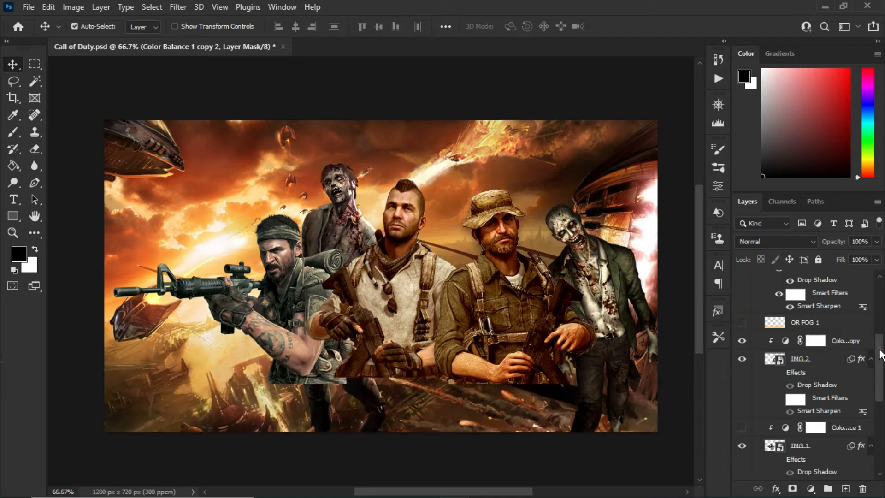
{"action": "left_click_drag", "start_coordinate": [880, 355], "coordinate": [880, 373]}
{"action": "left_click", "coordinate": [742, 370]}
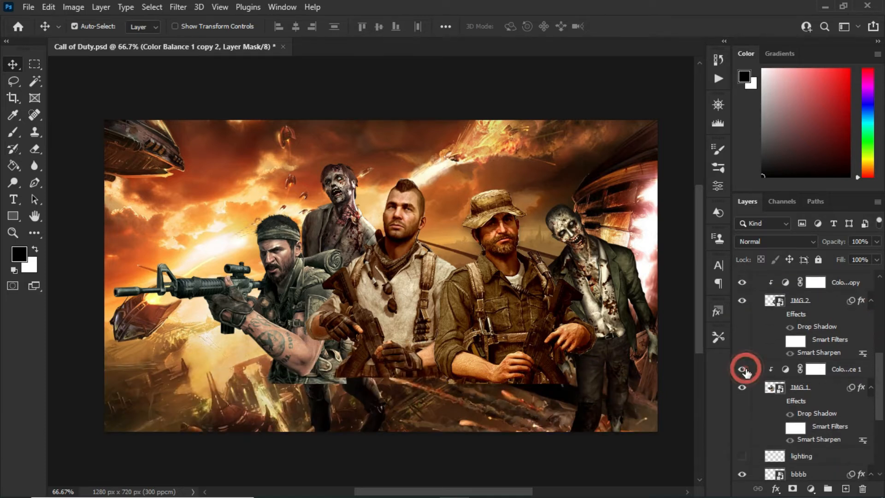
Step: Turn on the smart filters and layer effects of the bbbb layer
{"action": "left_click_drag", "start_coordinate": [880, 383], "coordinate": [881, 416]}
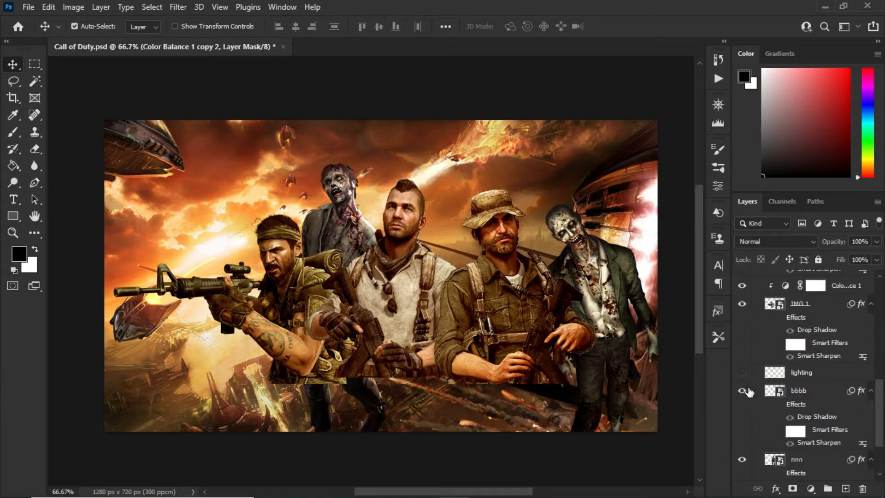
{"action": "left_click", "coordinate": [779, 432]}
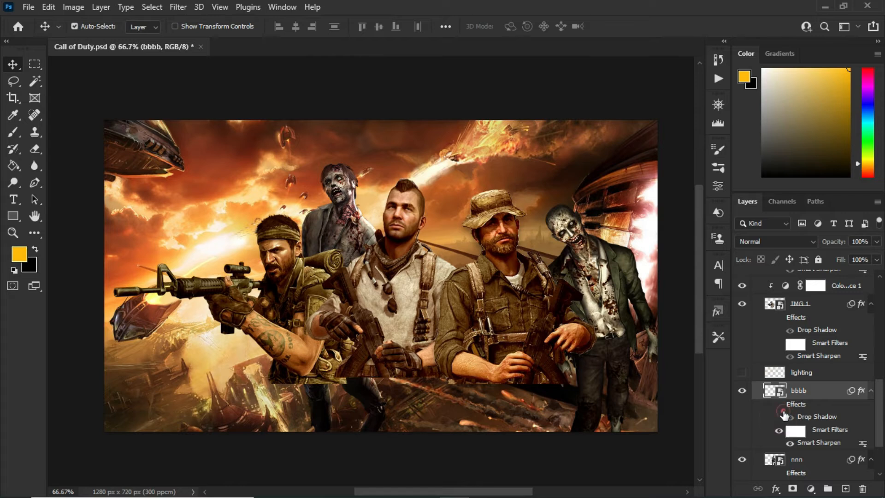
{"action": "left_click", "coordinate": [779, 404]}
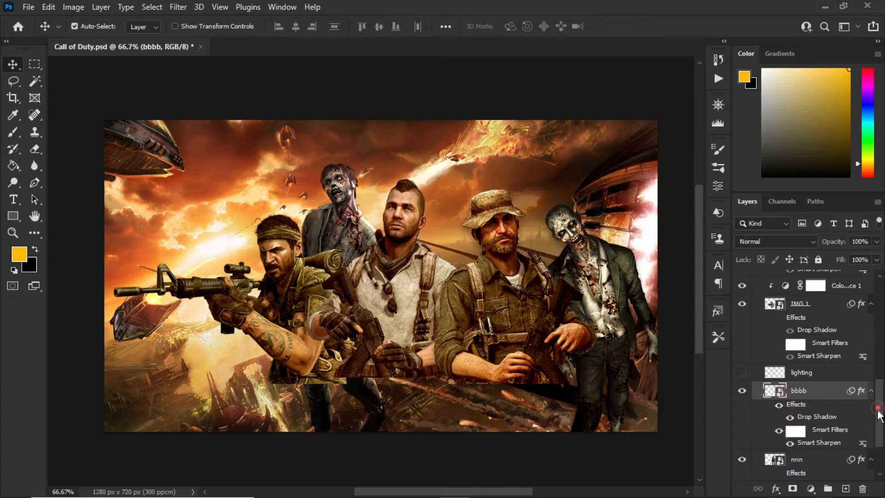
Step: Turn on the layer effects and smart filters of the nnn layer
{"action": "left_click_drag", "start_coordinate": [878, 412], "coordinate": [878, 432]}
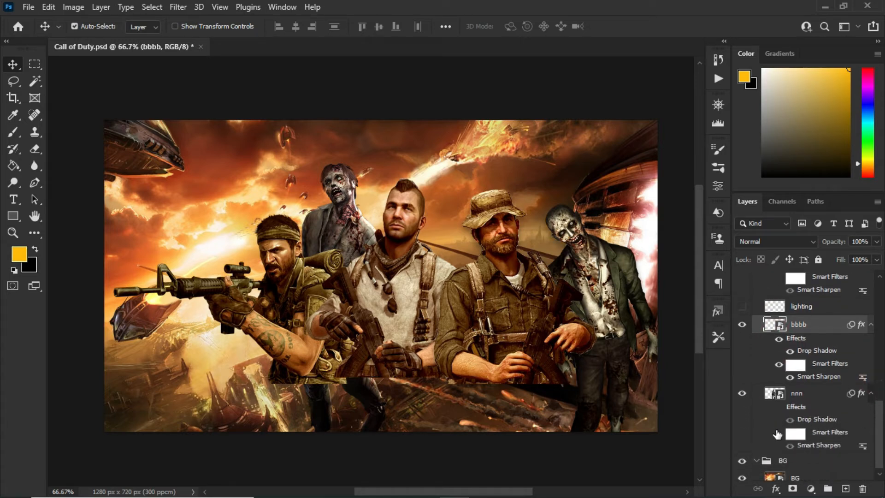
{"action": "left_click", "coordinate": [801, 395]}
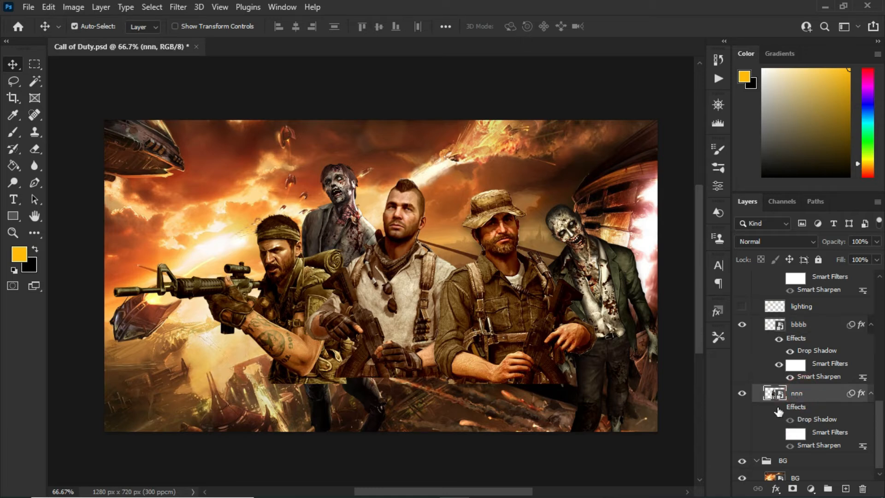
{"action": "left_click", "coordinate": [778, 408]}
{"action": "left_click", "coordinate": [780, 433]}
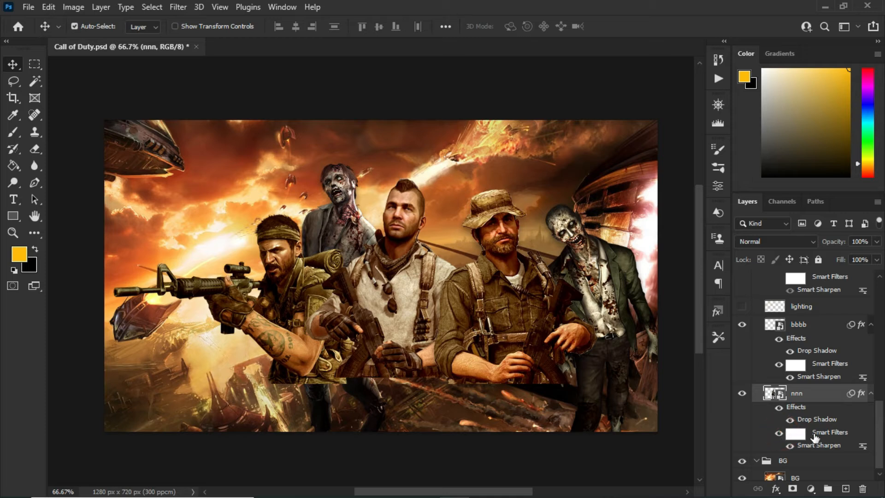
Step: Select the lighting layer below IMG 1 and make it visible
{"action": "left_click_drag", "start_coordinate": [878, 423], "coordinate": [879, 395]}
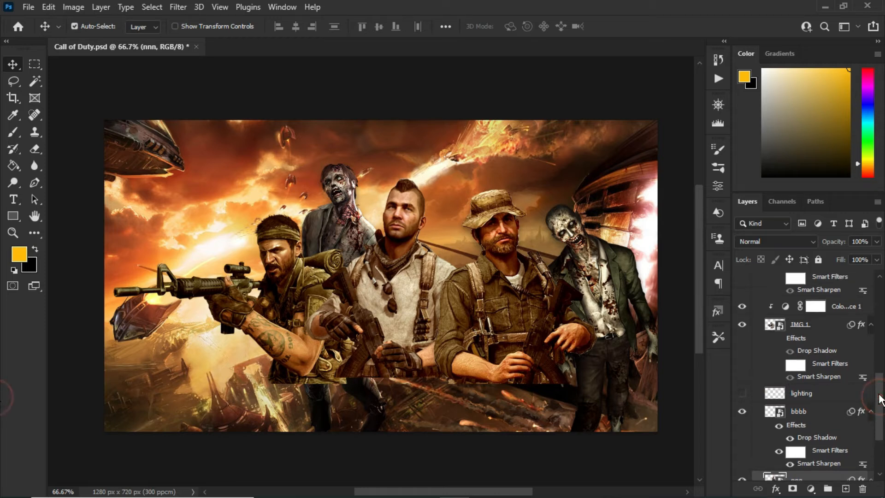
{"action": "left_click", "coordinate": [811, 393]}
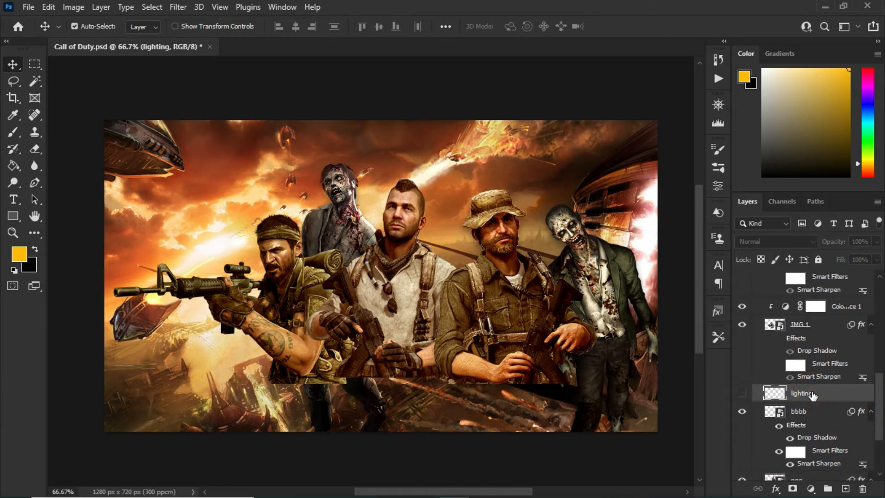
{"action": "left_click", "coordinate": [742, 393]}
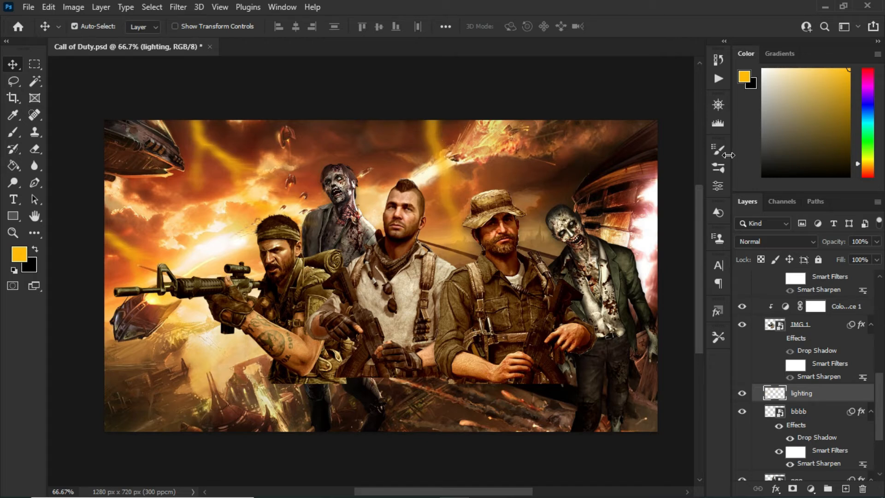
Step: Collapse the expanded Lens Flares Brushes group and its subgroup in the brush library
{"action": "left_click", "coordinate": [719, 170]}
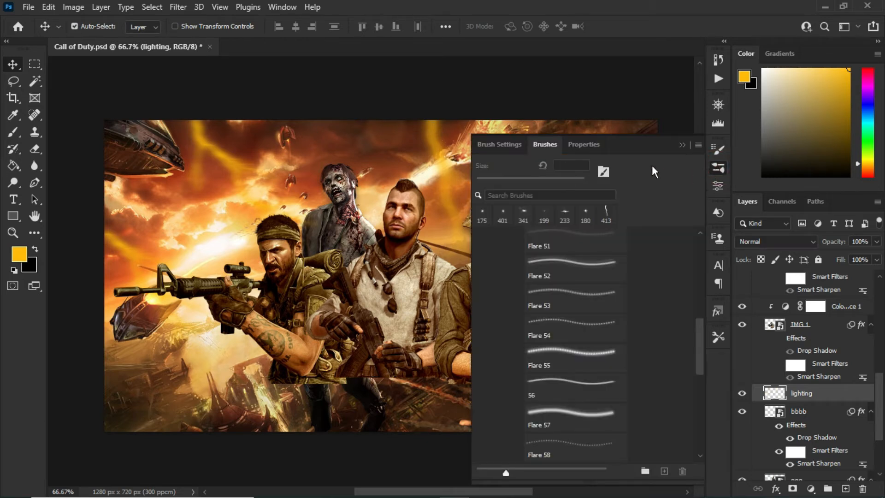
{"action": "scroll", "coordinate": [645, 281], "scroll_direction": "up", "scroll_amount": 5}
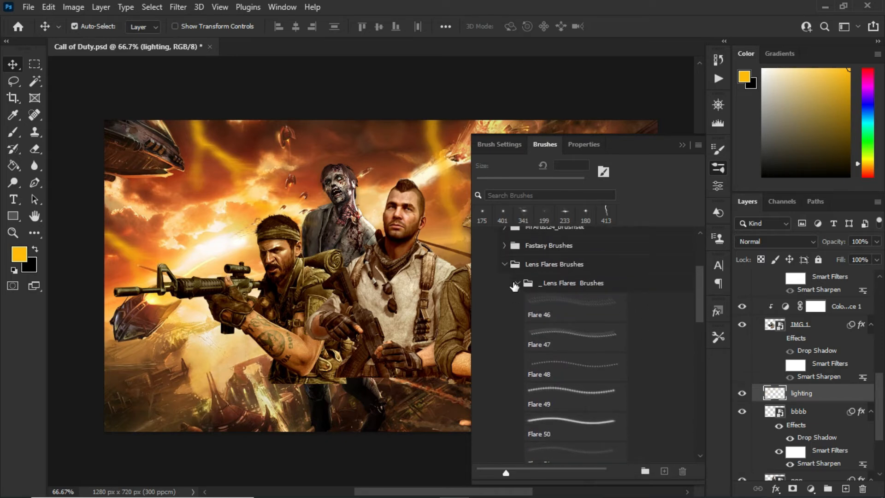
{"action": "left_click", "coordinate": [517, 283]}
{"action": "scroll", "coordinate": [551, 275], "scroll_direction": "up", "scroll_amount": 3}
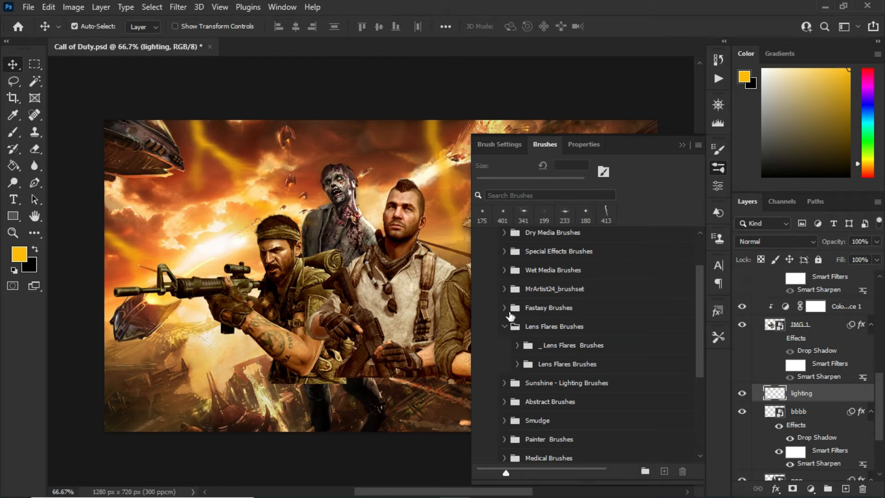
{"action": "left_click", "coordinate": [504, 326]}
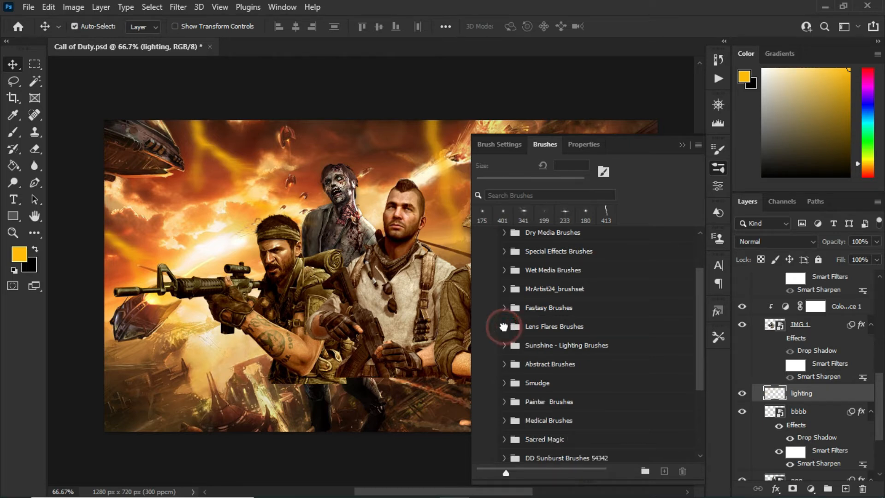
{"action": "scroll", "coordinate": [542, 305], "scroll_direction": "up", "scroll_amount": 1}
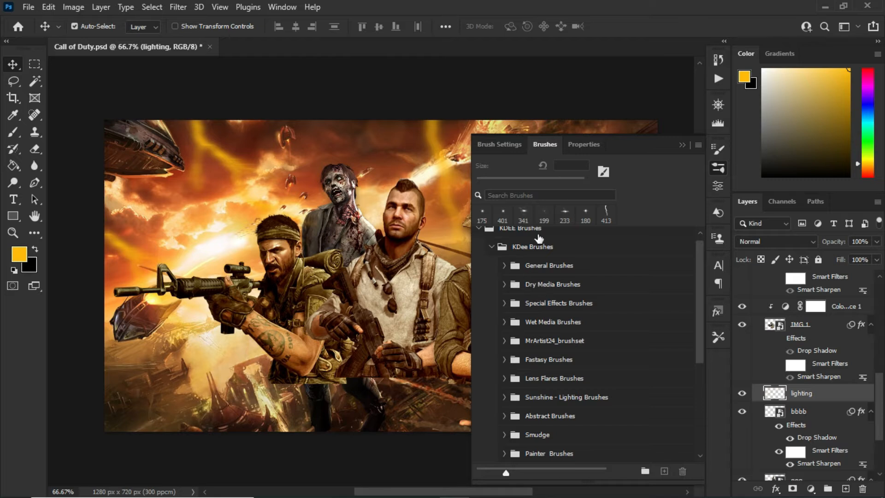
Step: Add a new layer above the lighting layer and set up the Mixer Brush with the Lightning 1 brush at 180 px
{"action": "right_click", "coordinate": [15, 134]}
{"action": "left_click", "coordinate": [60, 170]}
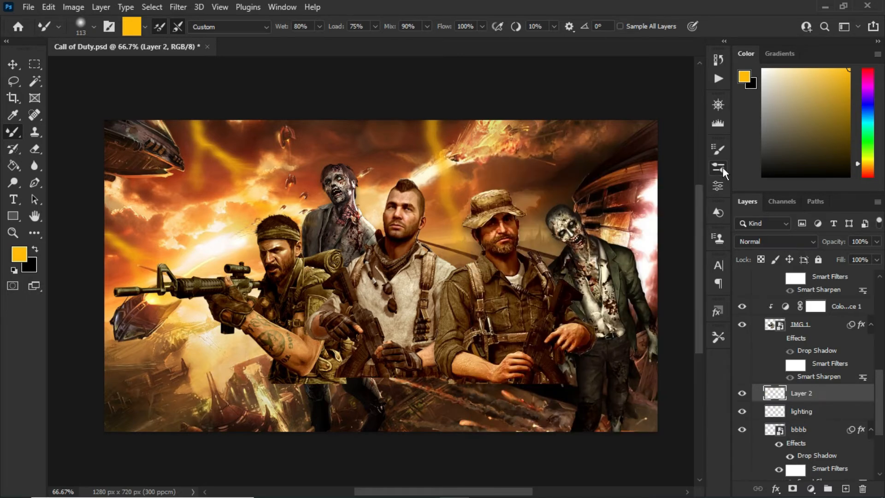
{"action": "left_click", "coordinate": [722, 168]}
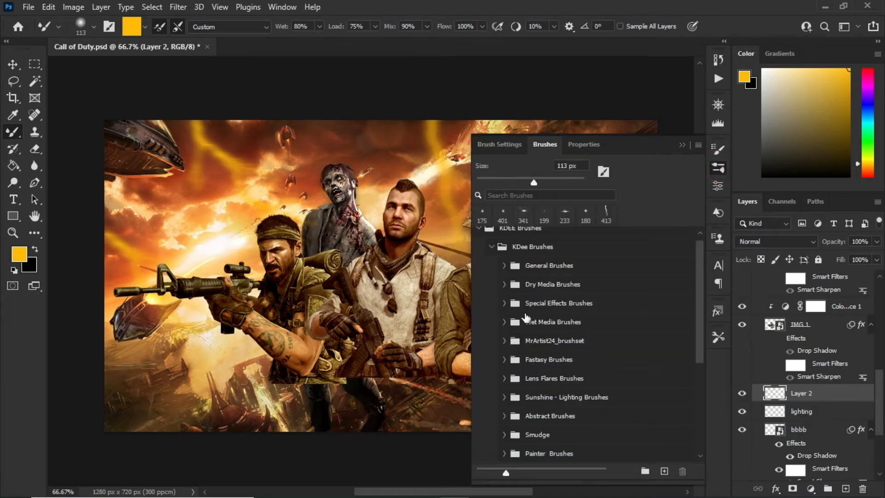
{"action": "scroll", "coordinate": [525, 318], "scroll_direction": "down", "scroll_amount": 1}
{"action": "left_click", "coordinate": [503, 387]}
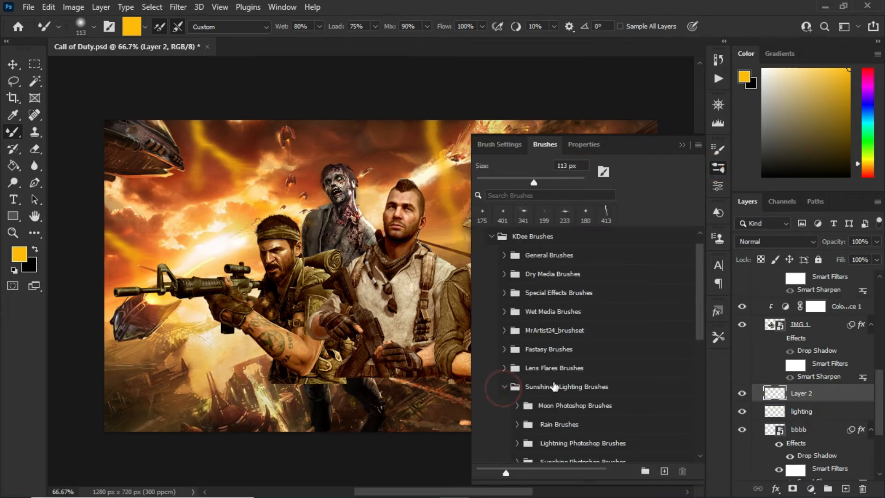
{"action": "scroll", "coordinate": [564, 421], "scroll_direction": "down", "scroll_amount": 1}
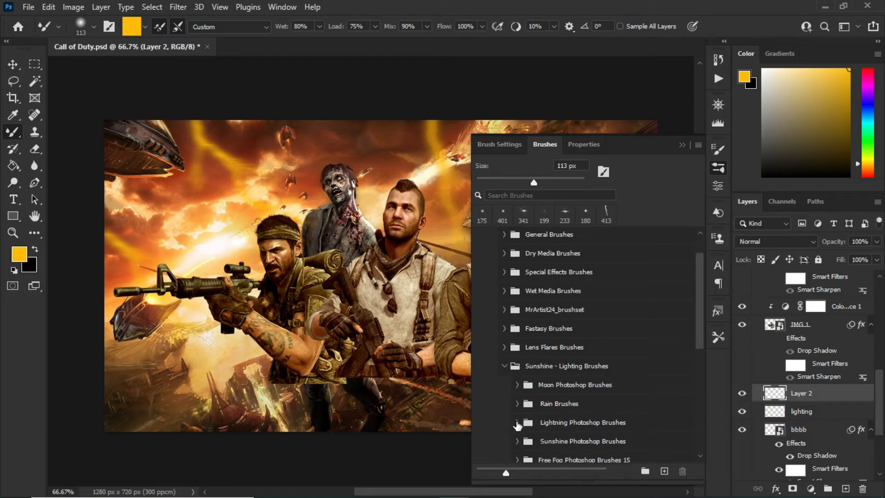
{"action": "left_click", "coordinate": [517, 422]}
{"action": "left_click", "coordinate": [580, 440]}
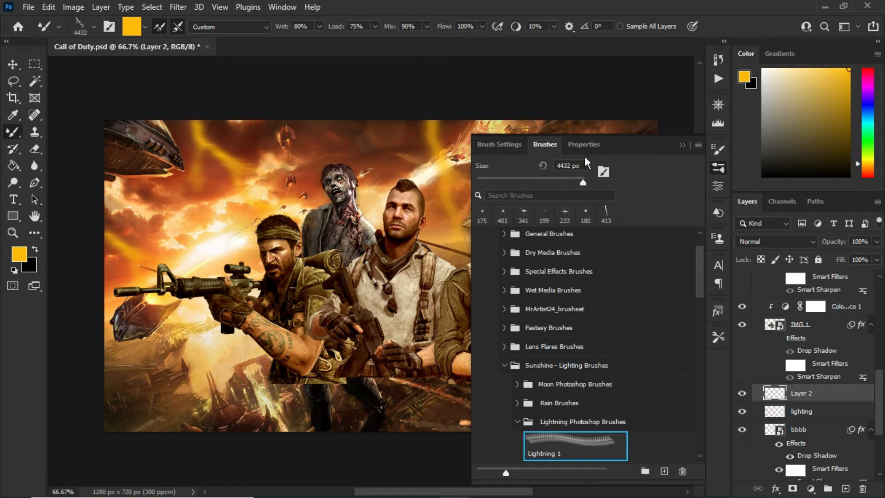
{"action": "left_click_drag", "start_coordinate": [562, 176], "coordinate": [552, 178]}
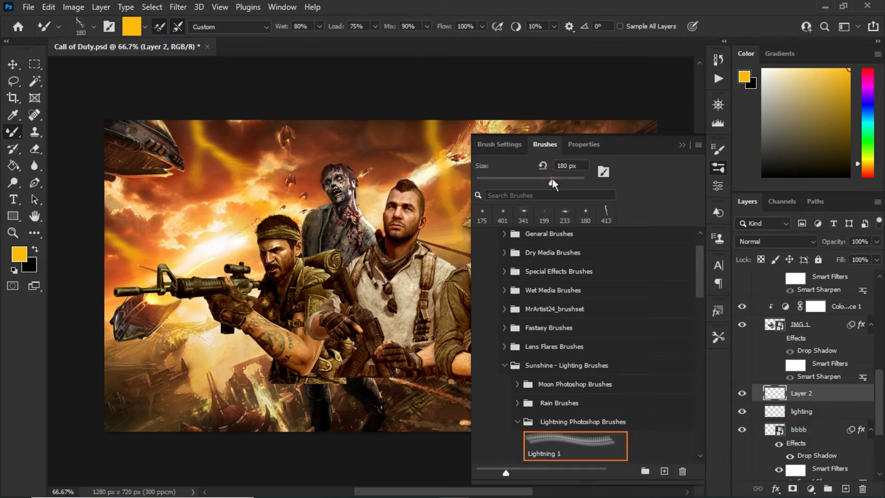
{"action": "left_click", "coordinate": [681, 144]}
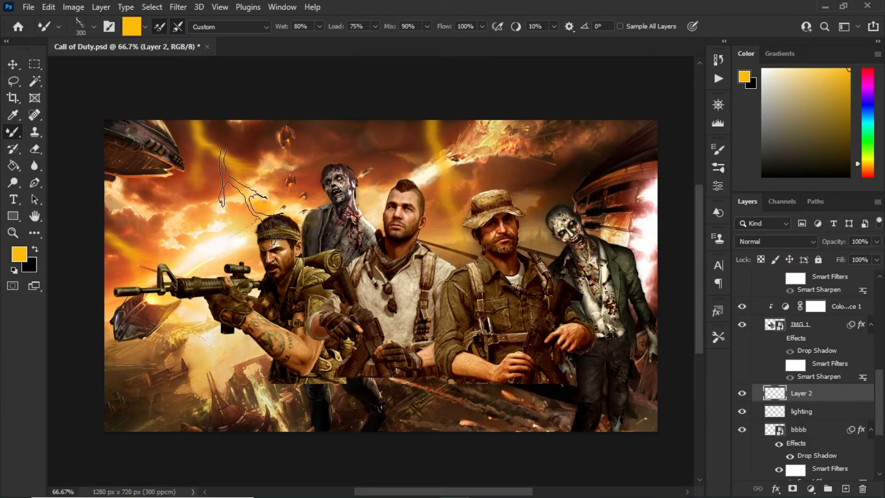
Step: Try painting yellow lightning bolts across the sky with the brush enlarged to 400 px, and delete the trial layer
{"action": "key", "text": "bracketright"}
{"action": "key", "text": "bracketright"}
{"action": "key", "text": "bracketright"}
{"action": "key", "text": "bracketright"}
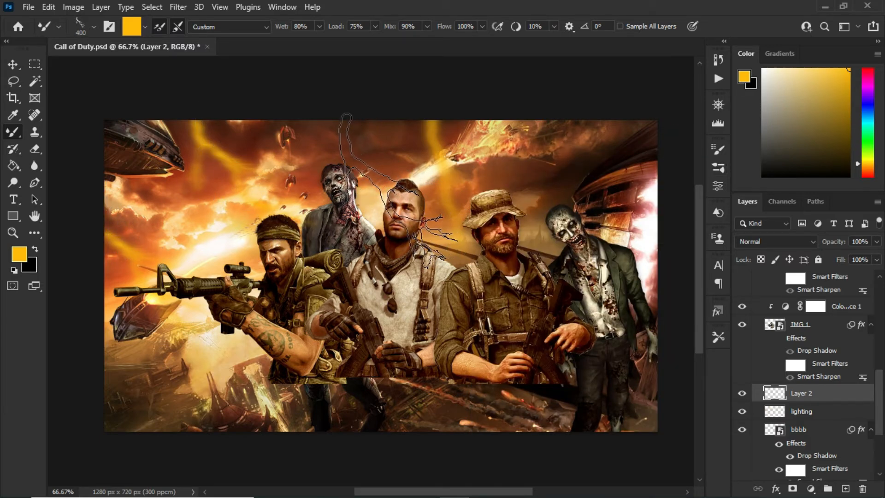
{"action": "left_click", "coordinate": [395, 192]}
{"action": "left_click_drag", "start_coordinate": [534, 205], "coordinate": [580, 201]}
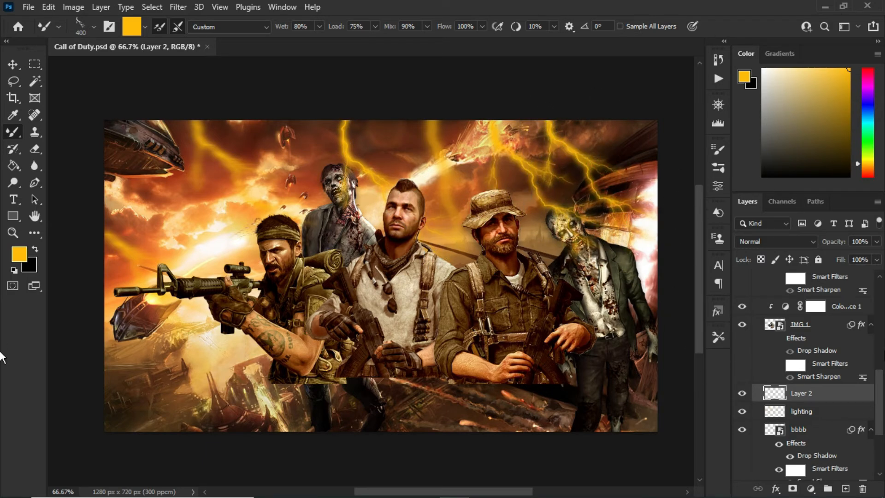
{"action": "left_click", "coordinate": [863, 489]}
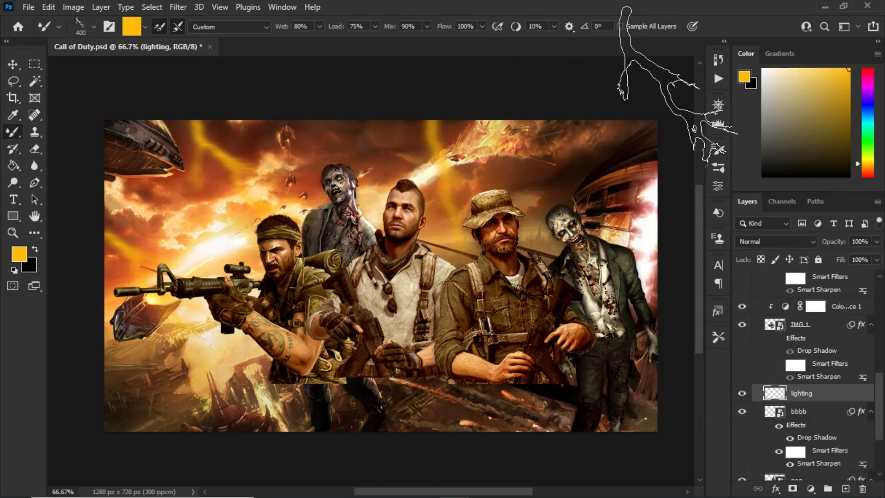
Step: Select the OR FOG 1 layer below IMG 3 and make it visible
{"action": "left_click", "coordinate": [12, 65]}
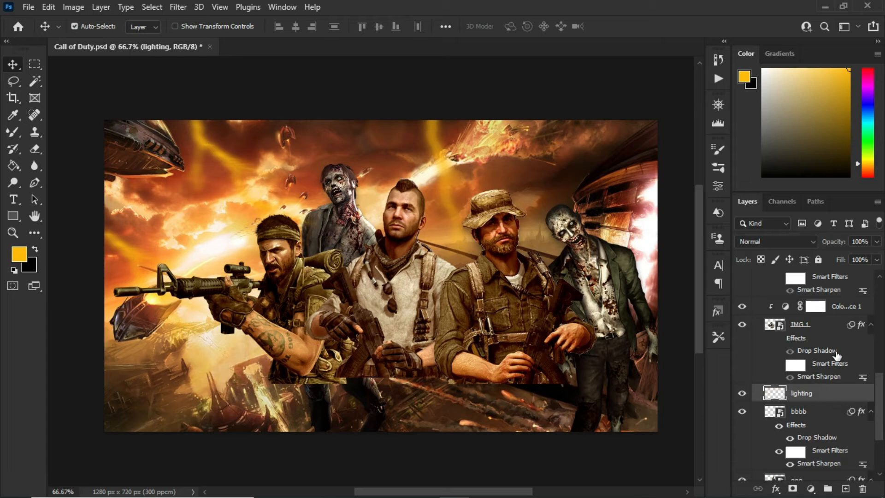
{"action": "left_click_drag", "start_coordinate": [878, 393], "coordinate": [868, 343]}
{"action": "left_click", "coordinate": [802, 370]}
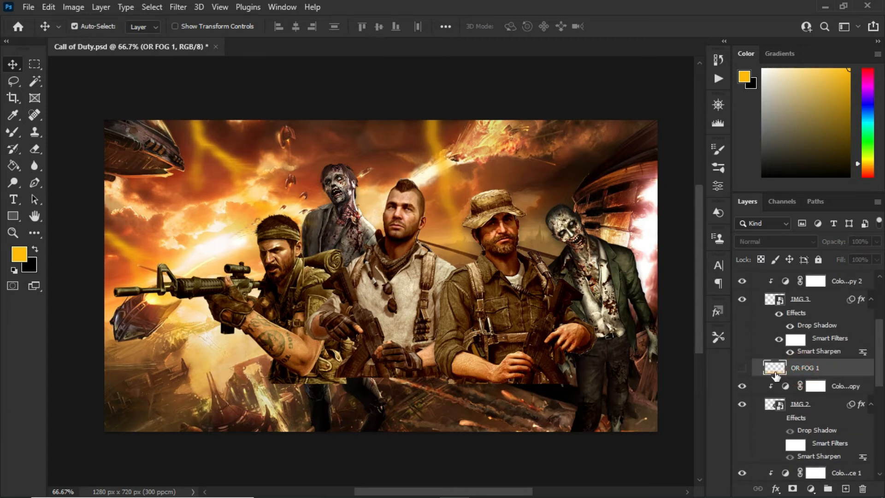
{"action": "left_click", "coordinate": [741, 367]}
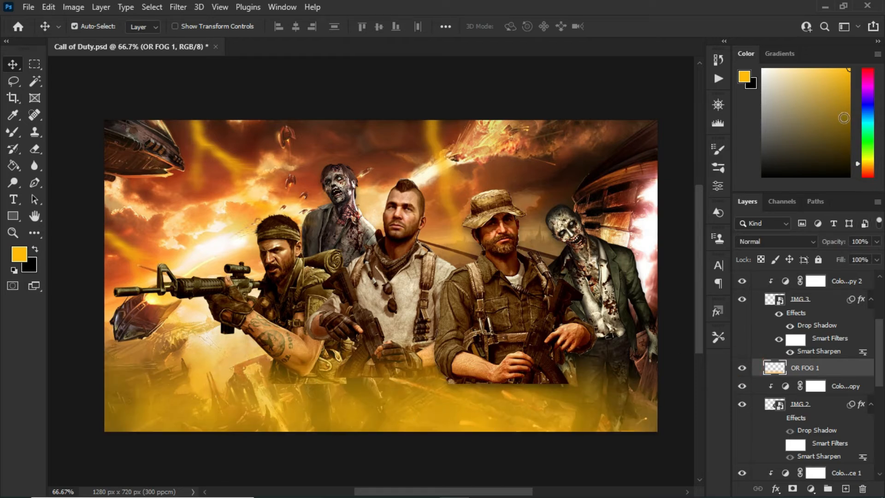
Step: Set up the Brush tool with the first brush of the Mist_Fog_Smoke_Cloud_Brush group
{"action": "left_click", "coordinate": [11, 139]}
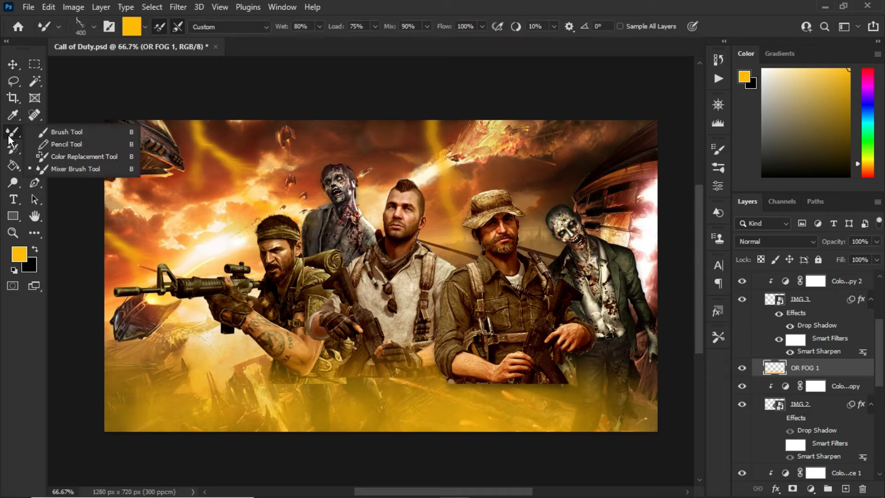
{"action": "left_click", "coordinate": [72, 135]}
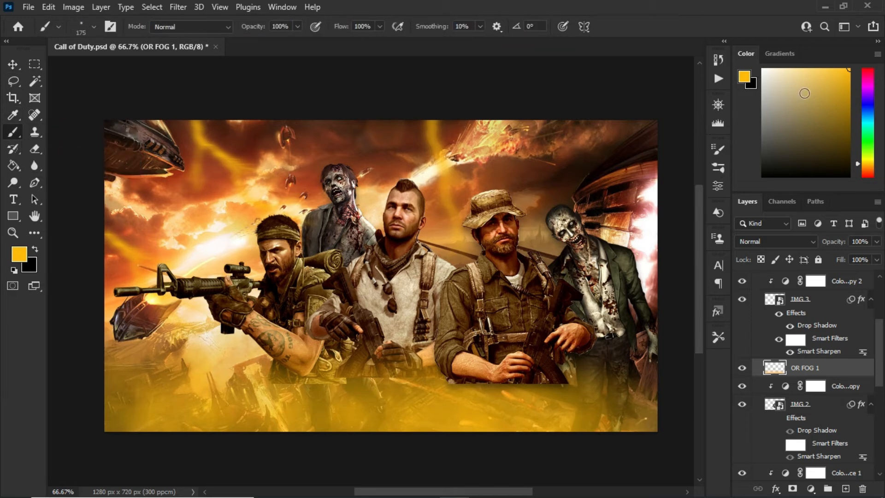
{"action": "left_click", "coordinate": [718, 169]}
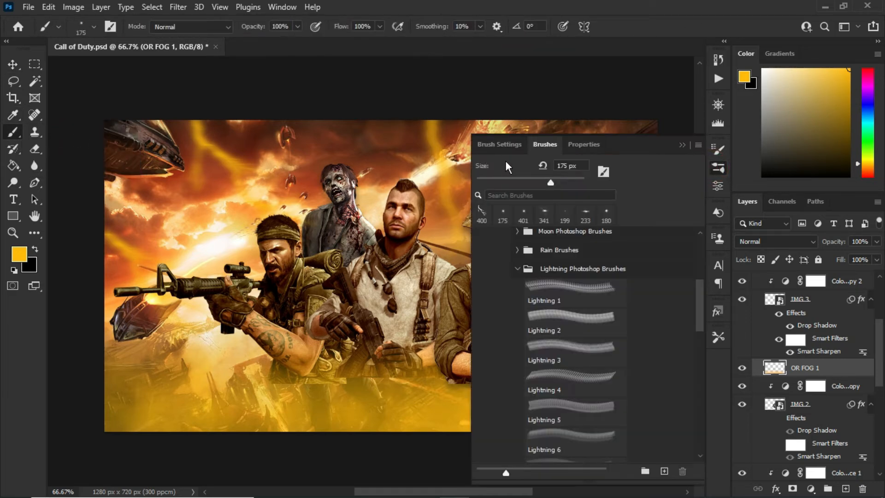
{"action": "left_click", "coordinate": [515, 268]}
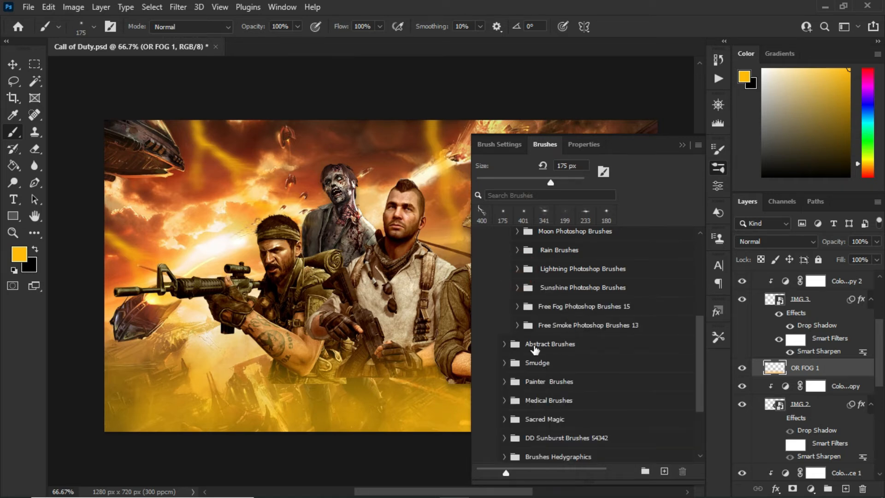
{"action": "scroll", "coordinate": [547, 392], "scroll_direction": "down", "scroll_amount": 2}
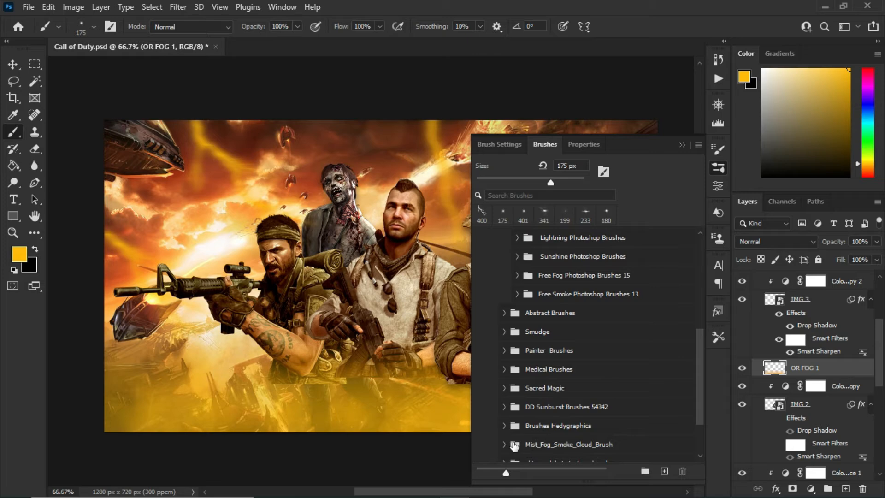
{"action": "left_click", "coordinate": [503, 444]}
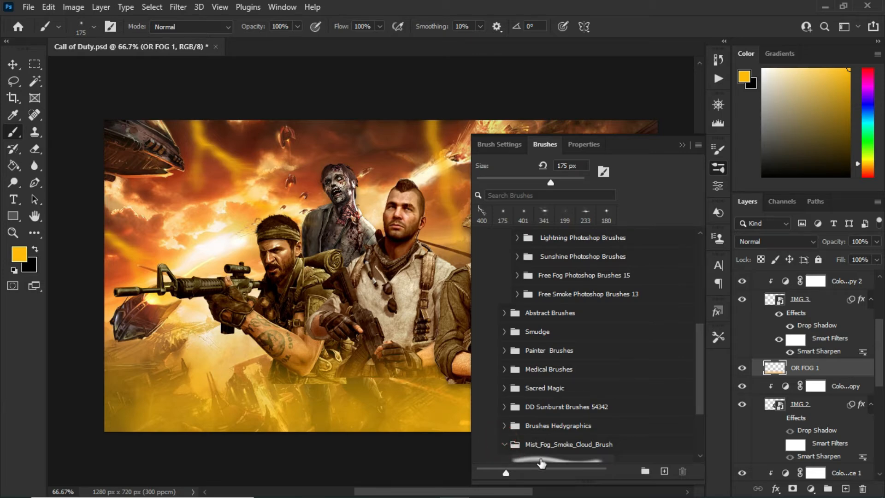
{"action": "left_click", "coordinate": [542, 463]}
{"action": "left_click", "coordinate": [684, 145]}
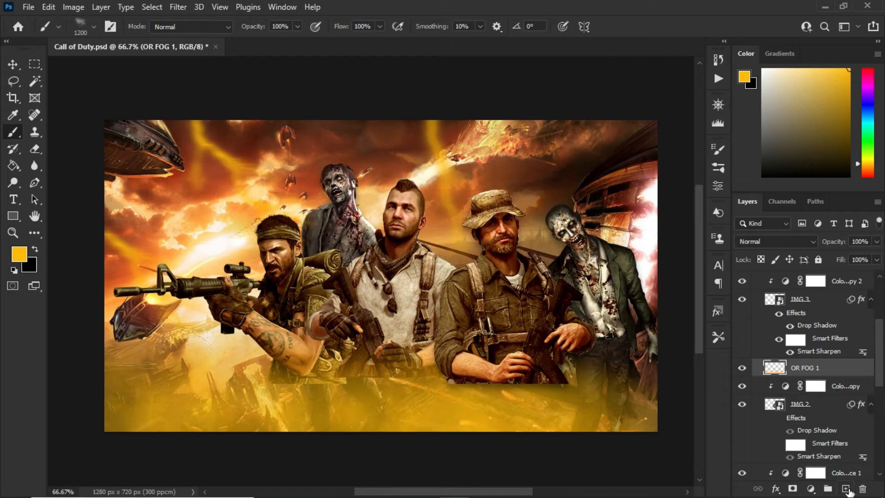
Step: Try painting yellow fog along the bottom of the artwork on a new layer above OR FOG 1, and delete that layer
{"action": "left_click", "coordinate": [846, 489]}
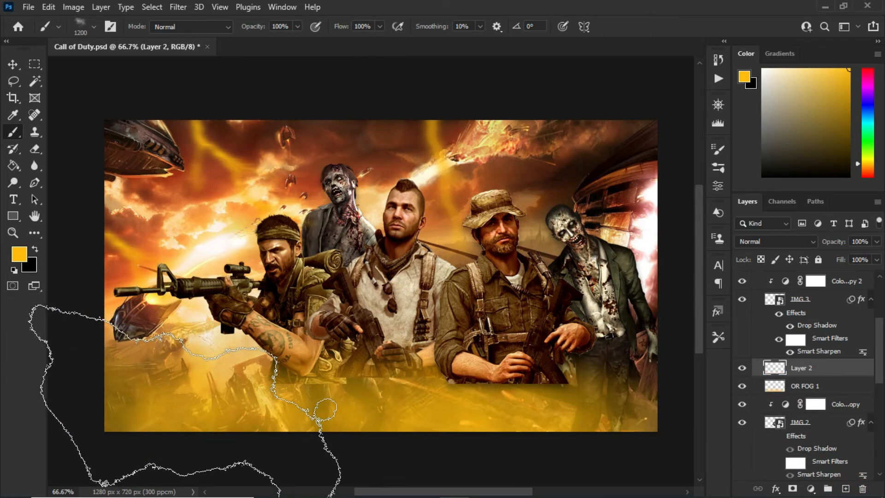
{"action": "left_click", "coordinate": [204, 472]}
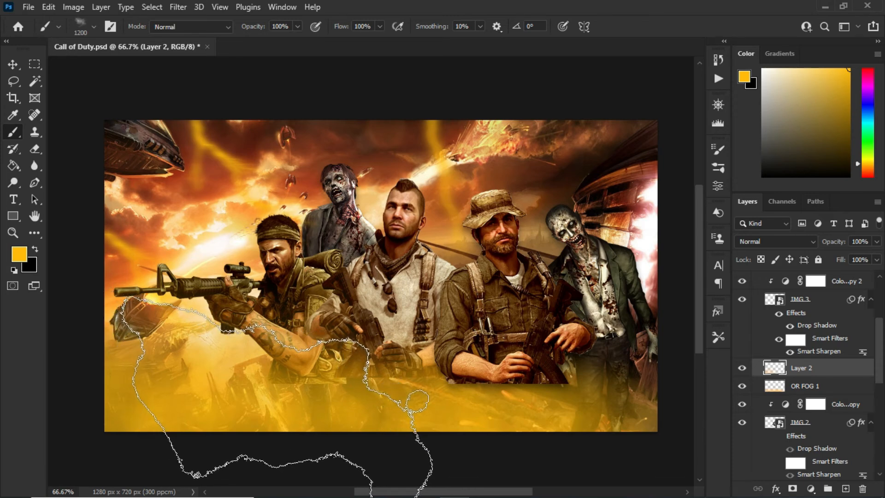
{"action": "left_click", "coordinate": [276, 392]}
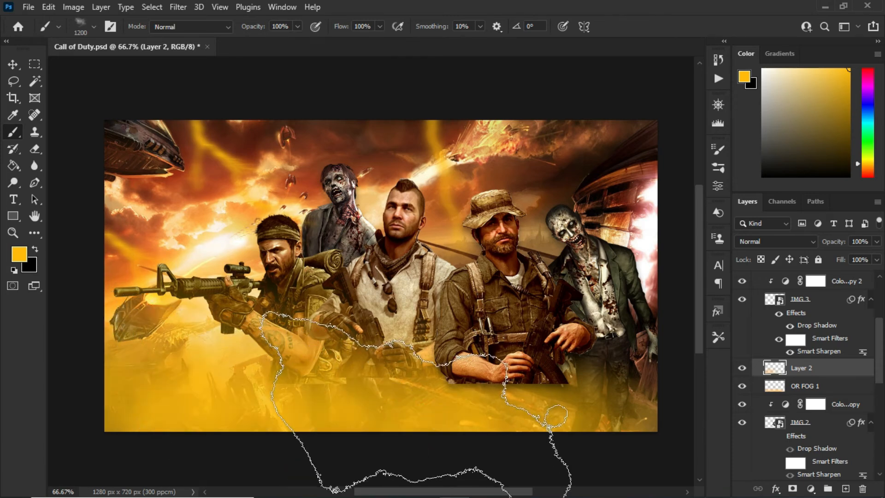
{"action": "left_click_drag", "start_coordinate": [495, 491], "coordinate": [502, 487]}
{"action": "left_click", "coordinate": [521, 470]}
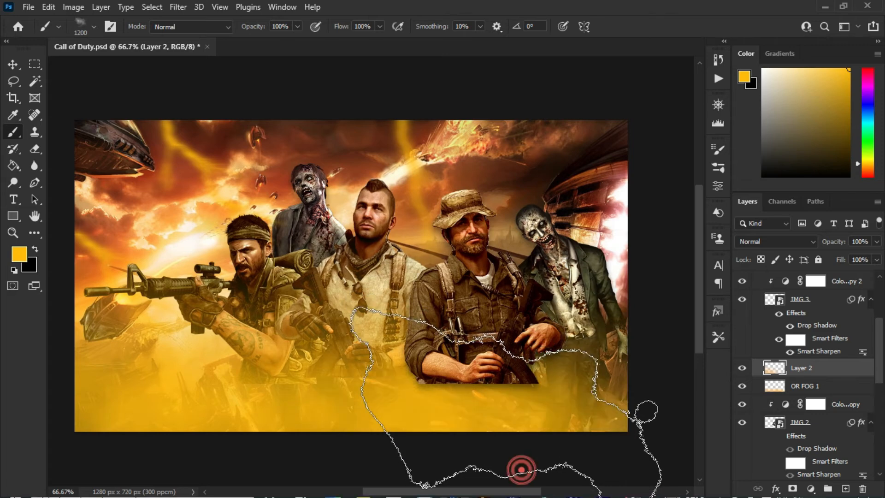
{"action": "left_click", "coordinate": [586, 474]}
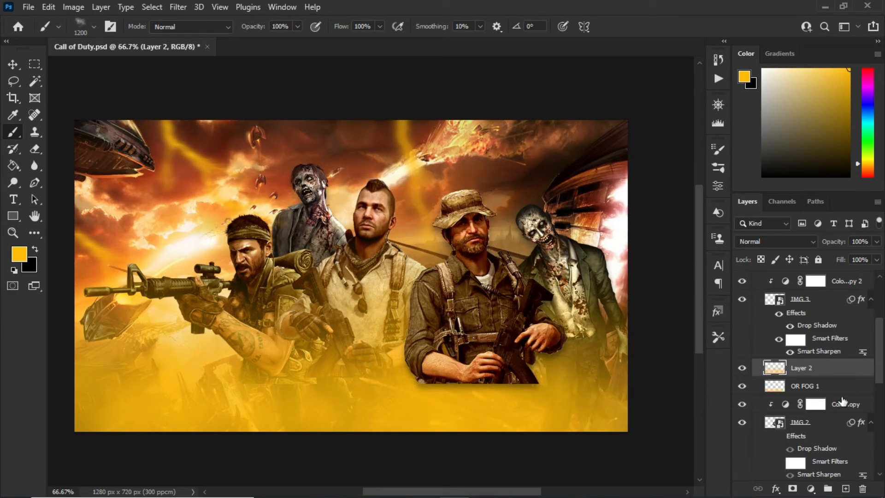
{"action": "left_click", "coordinate": [863, 489]}
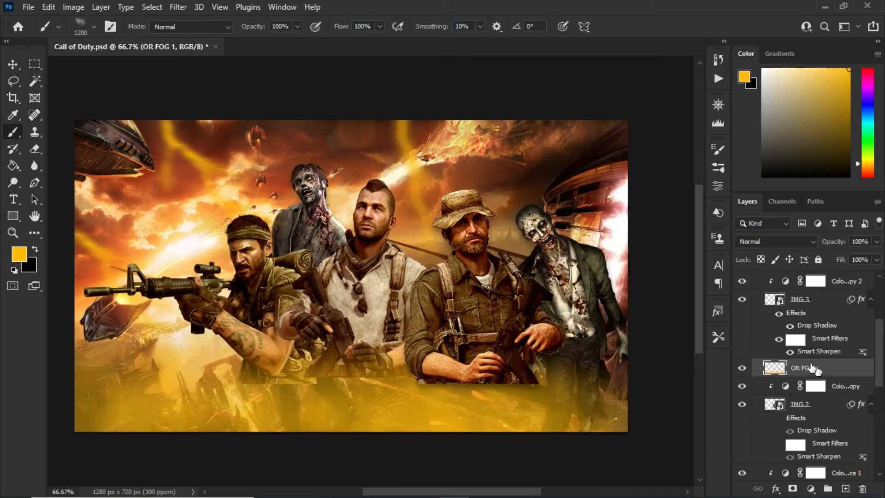
Step: Select the OR FOG 2 layer above IMG 3's Color Balance adjustment and make it visible
{"action": "left_click", "coordinate": [13, 64]}
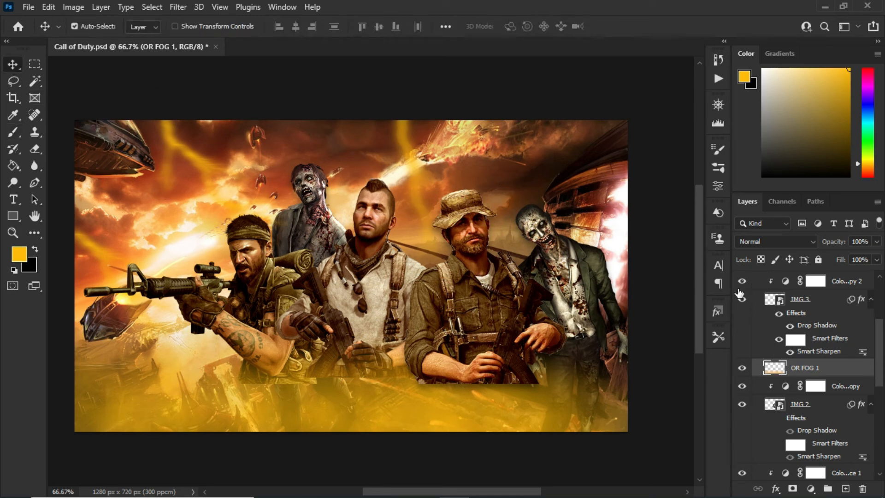
{"action": "left_click_drag", "start_coordinate": [881, 350], "coordinate": [881, 338]}
{"action": "left_click", "coordinate": [752, 315]}
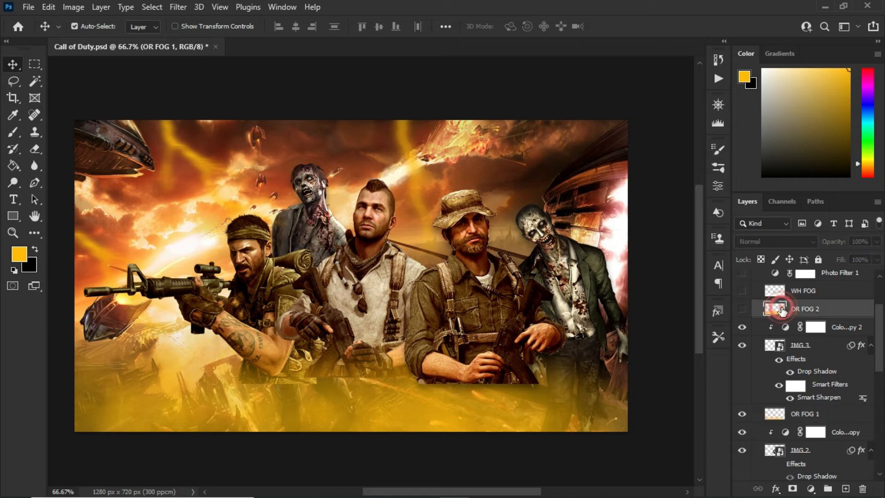
{"action": "left_click", "coordinate": [742, 308]}
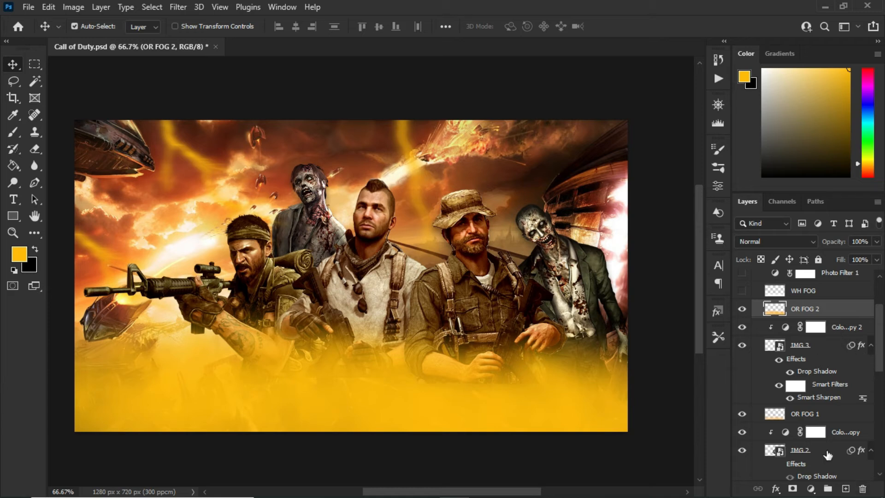
Step: Make the WH FOG layer and the Photo Filter 1 adjustment above it visible, and select Photo Filter 1
{"action": "left_click", "coordinate": [811, 294]}
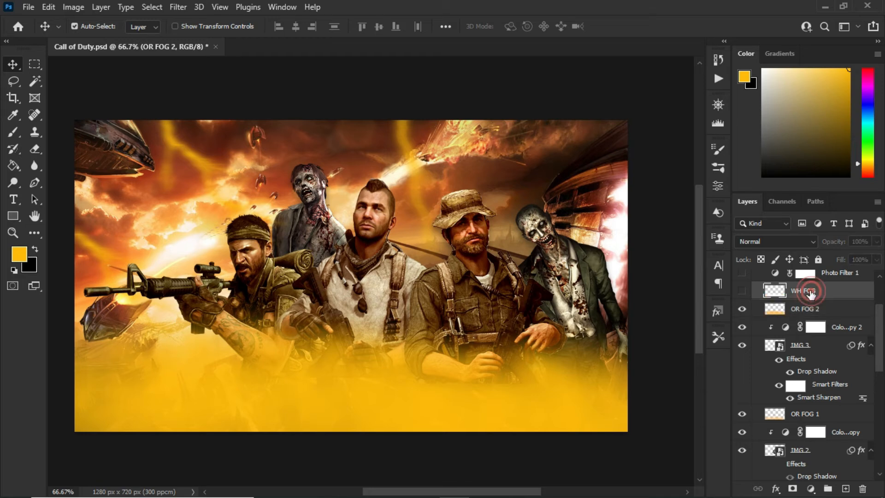
{"action": "left_click", "coordinate": [742, 292]}
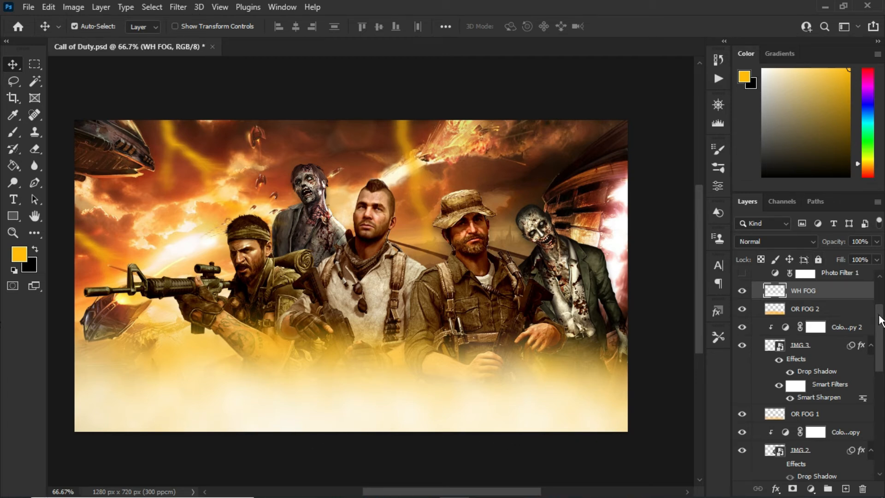
{"action": "scroll", "coordinate": [880, 320], "scroll_direction": "up", "scroll_amount": 2}
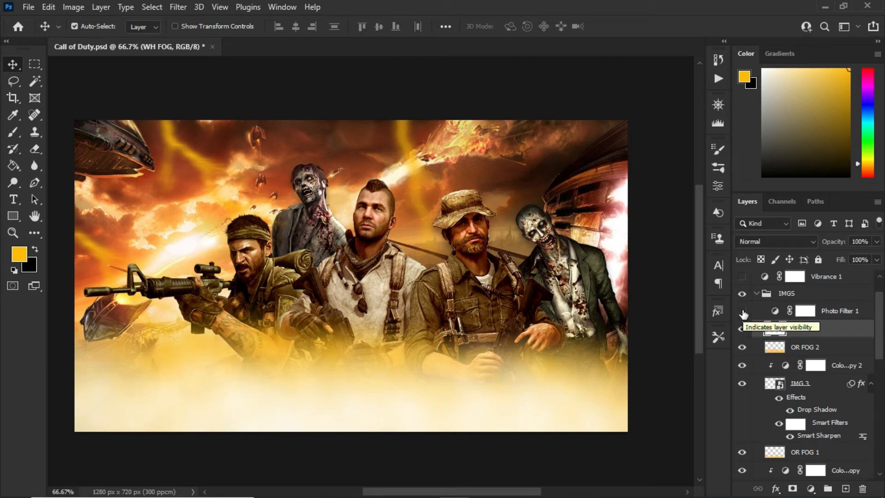
{"action": "left_click", "coordinate": [742, 312]}
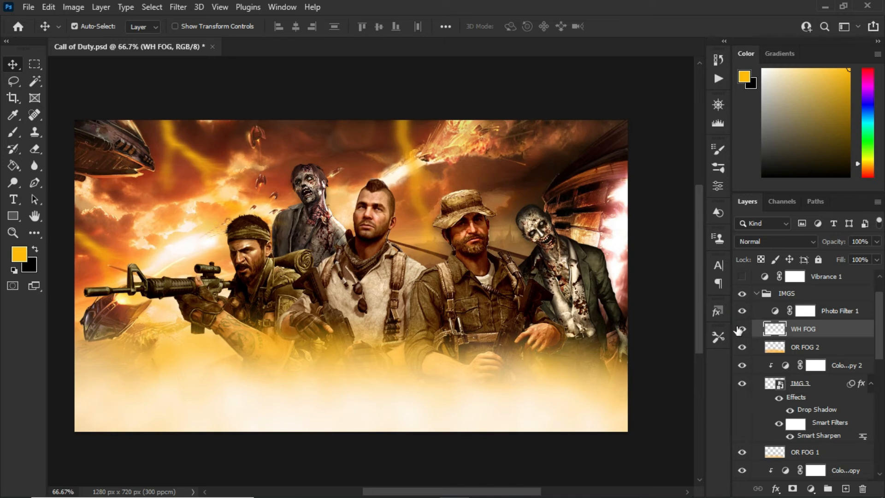
{"action": "left_click", "coordinate": [827, 312]}
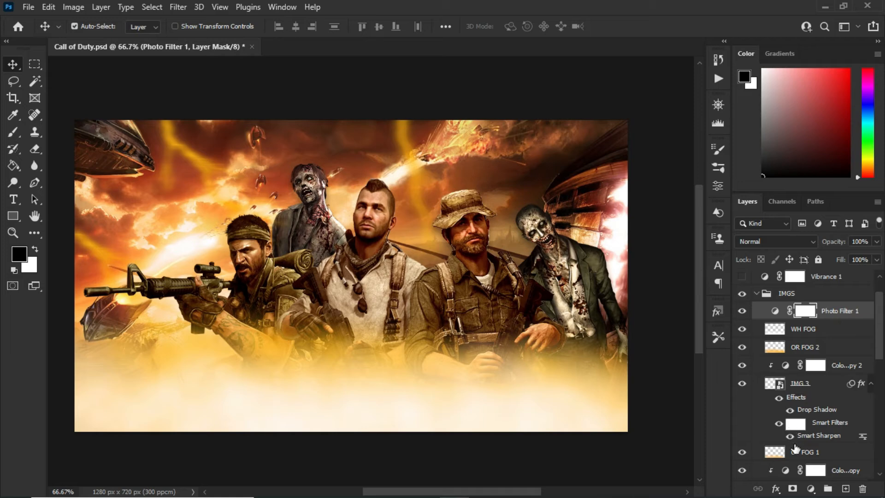
Step: Add another Photo Filter adjustment above Photo Filter 1, try Cooling Filter (80) on it, and switch back to Warming Filter (85)
{"action": "left_click", "coordinate": [810, 489]}
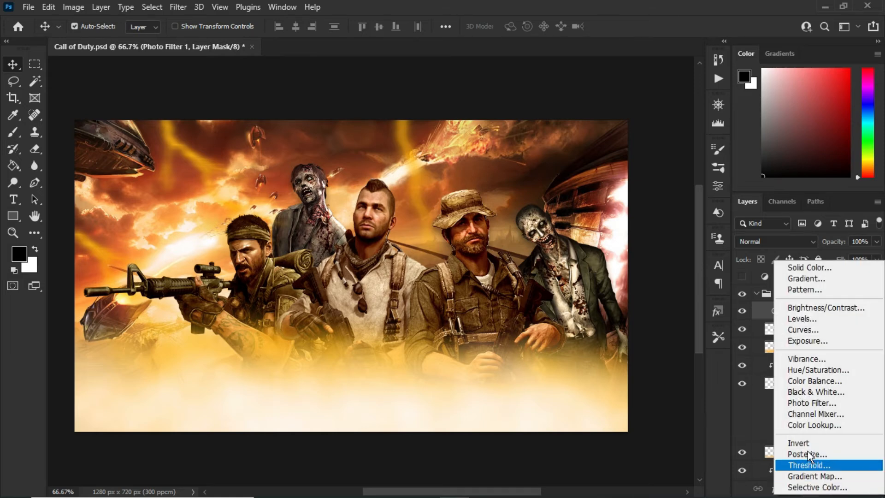
{"action": "left_click", "coordinate": [823, 402]}
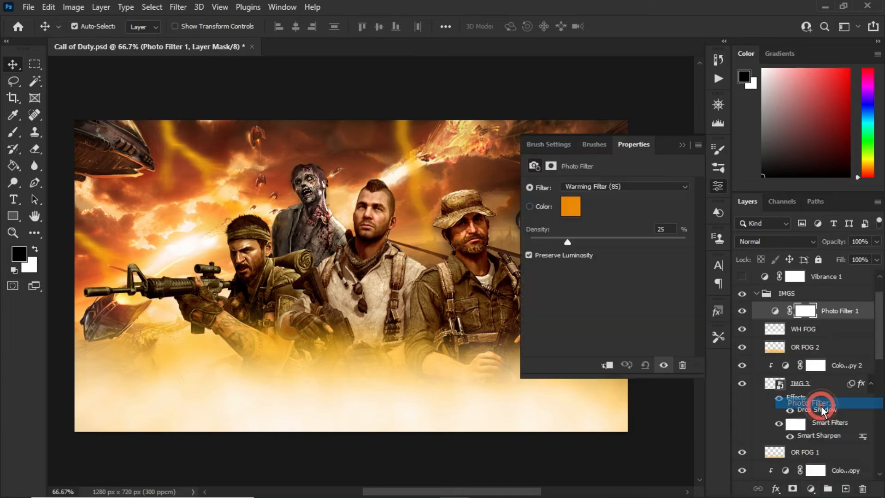
{"action": "left_click", "coordinate": [601, 189]}
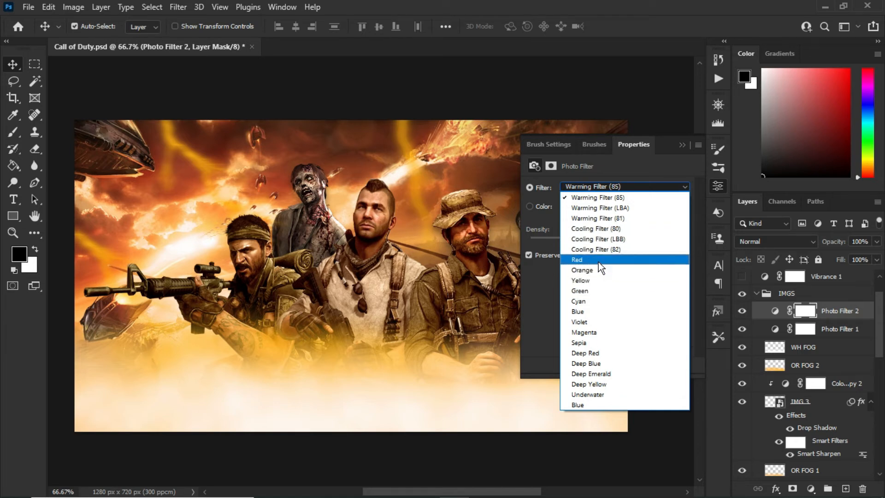
{"action": "left_click", "coordinate": [606, 225]}
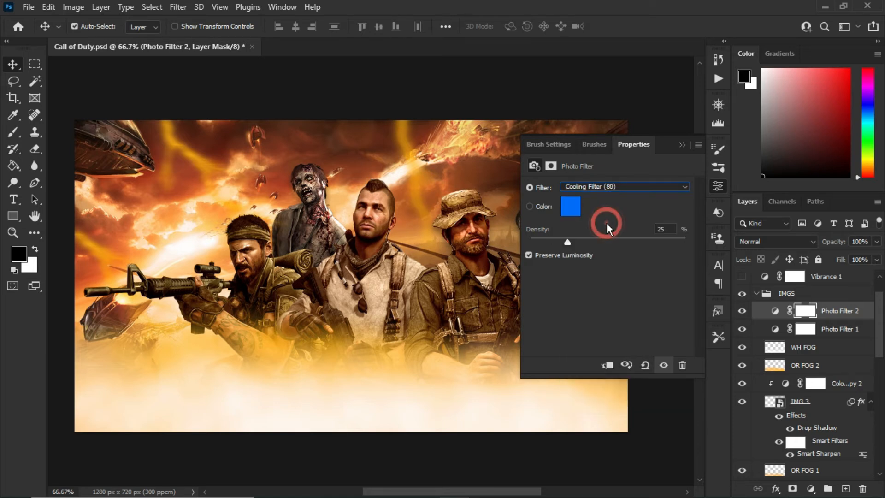
{"action": "left_click", "coordinate": [609, 189]}
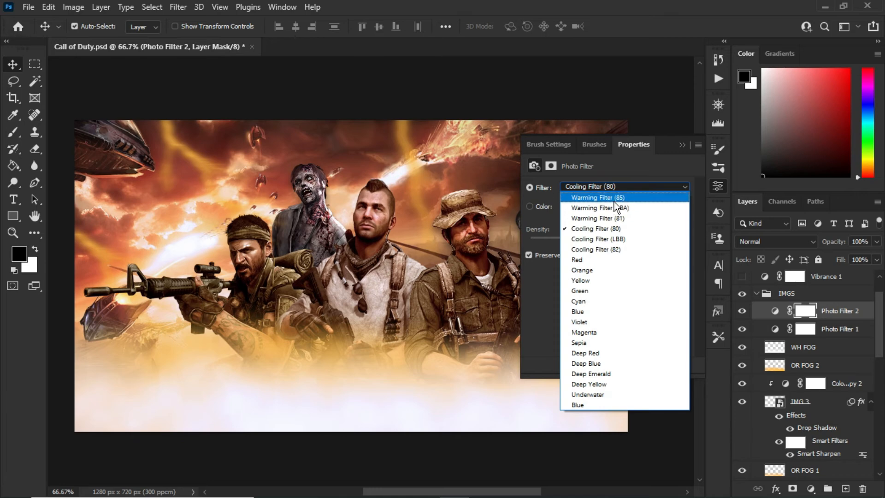
{"action": "left_click", "coordinate": [613, 200]}
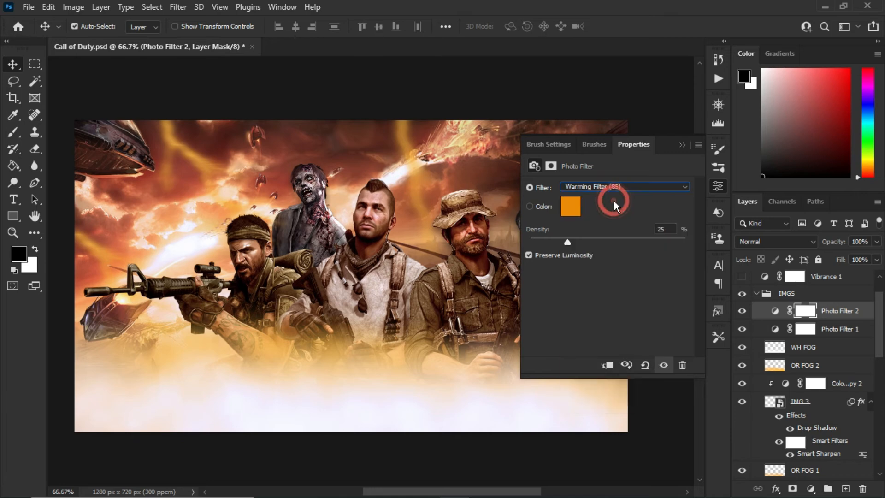
Step: Try darker and lighter orange shades as the new photo filter's custom color, and cancel the color change
{"action": "left_click", "coordinate": [538, 207]}
{"action": "left_click", "coordinate": [572, 208]}
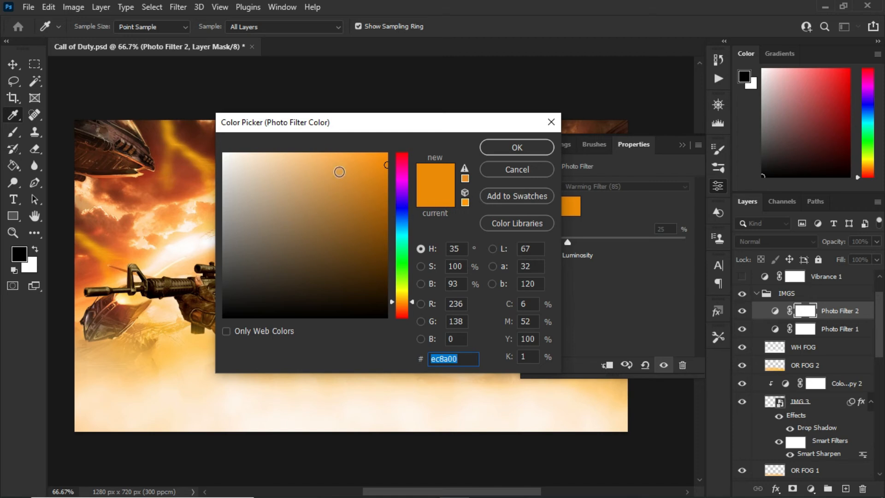
{"action": "mouse_move", "coordinate": [378, 178]}
{"action": "left_mouse_down"}
{"action": "mouse_move", "coordinate": [383, 189]}
{"action": "mouse_move", "coordinate": [277, 291]}
{"action": "mouse_move", "coordinate": [257, 268]}
{"action": "mouse_move", "coordinate": [380, 242]}
{"action": "mouse_move", "coordinate": [379, 233]}
{"action": "left_mouse_up"}
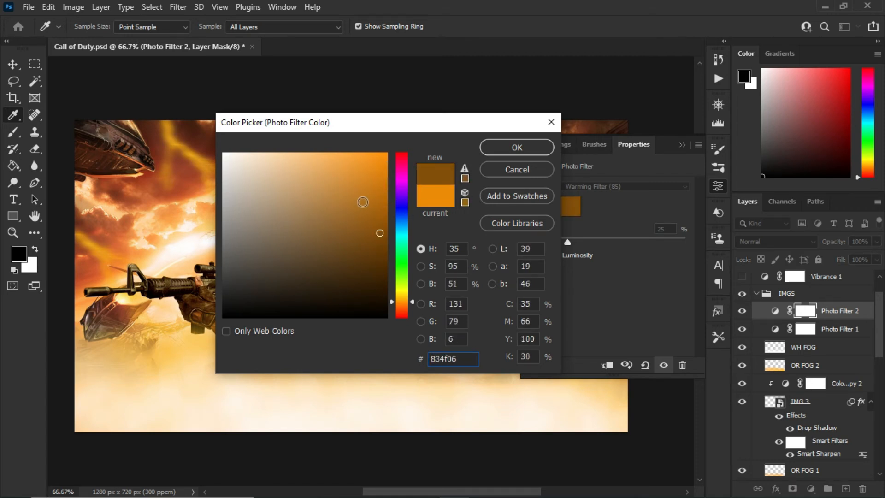
{"action": "left_click_drag", "start_coordinate": [364, 201], "coordinate": [372, 160]}
{"action": "left_click", "coordinate": [535, 169]}
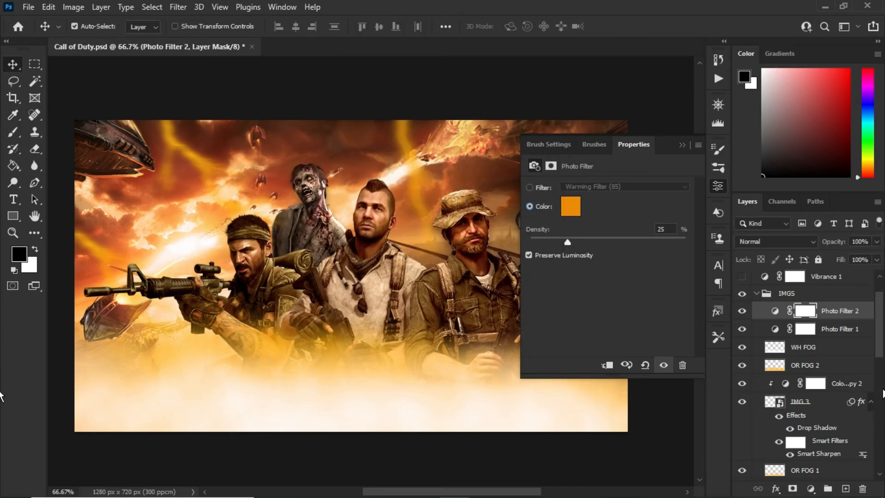
Step: Delete the Photo Filter 2 adjustment layer, including its mask, and close the adjustment's properties
{"action": "left_click", "coordinate": [863, 488]}
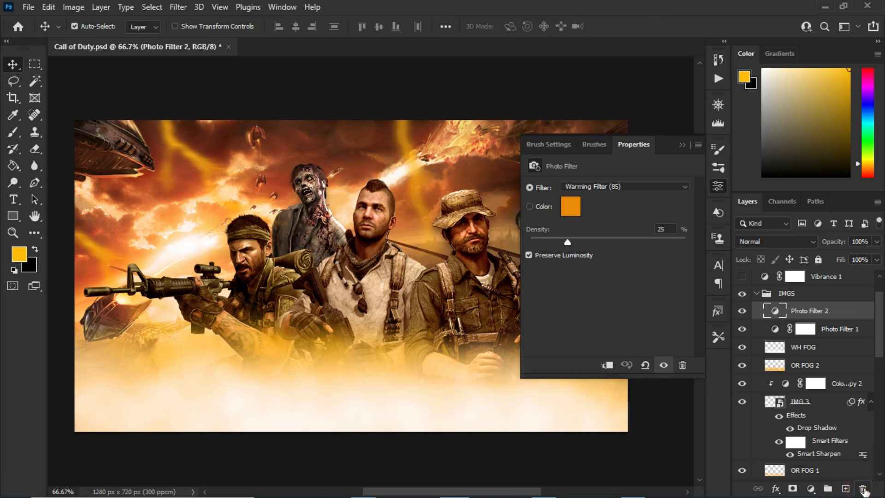
{"action": "left_click", "coordinate": [863, 489]}
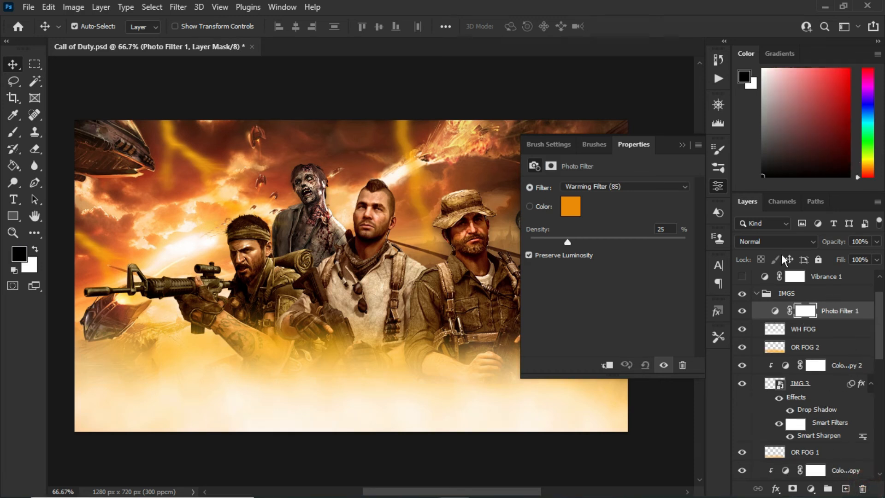
{"action": "left_click", "coordinate": [681, 145]}
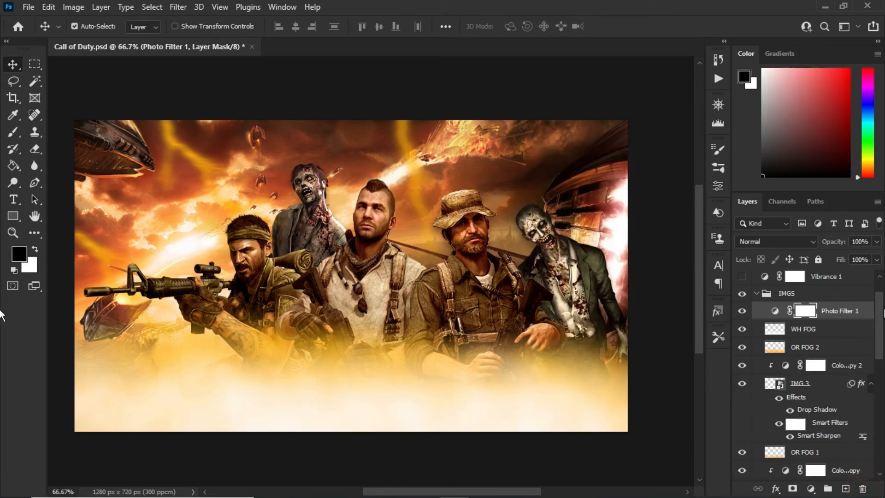
Step: Turn on the smart filters and the layer effects of the IMG 1 layer
{"action": "left_click_drag", "start_coordinate": [880, 324], "coordinate": [879, 390]}
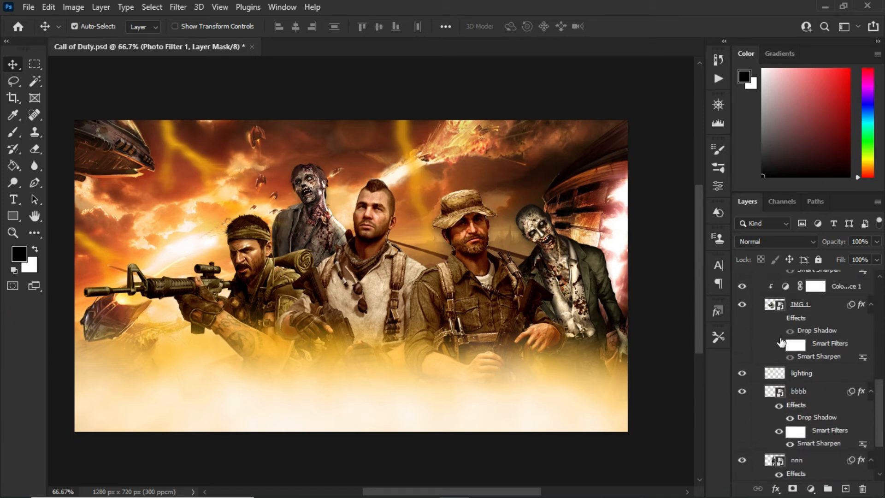
{"action": "left_click", "coordinate": [777, 342]}
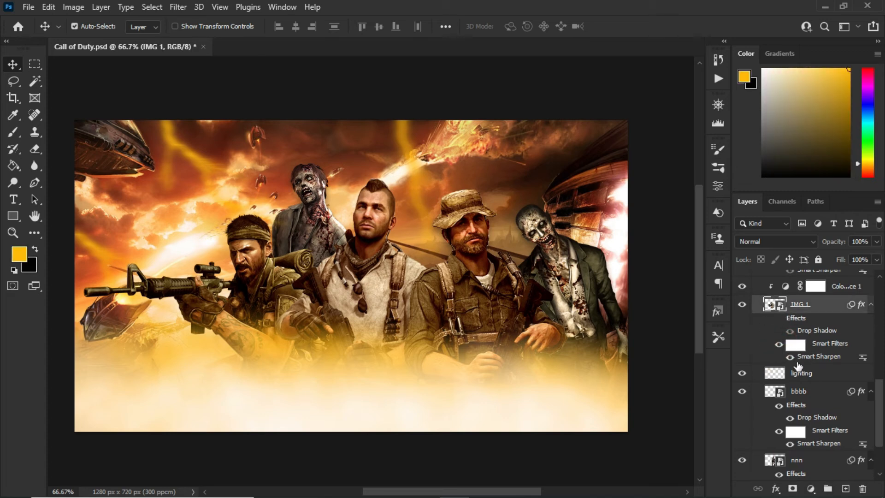
{"action": "left_click", "coordinate": [778, 323]}
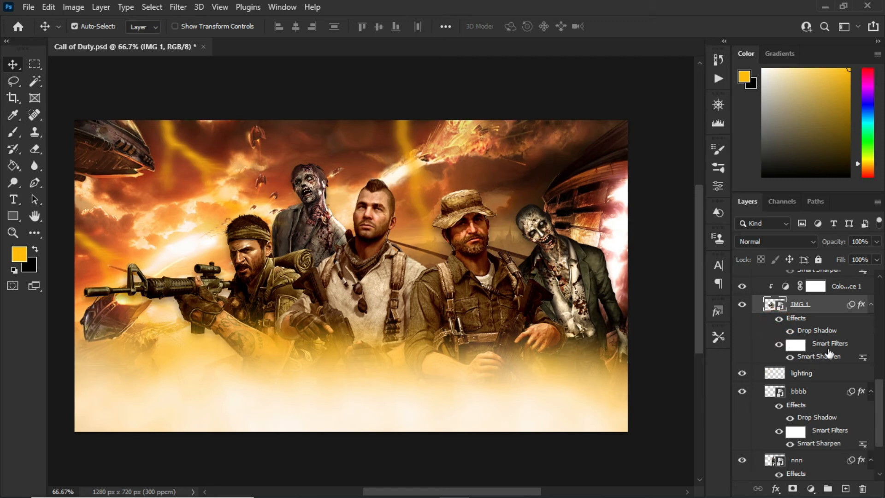
Step: Turn on the layer effects and the smart filters of the IMG 2 layer
{"action": "left_click_drag", "start_coordinate": [880, 390], "coordinate": [880, 369]}
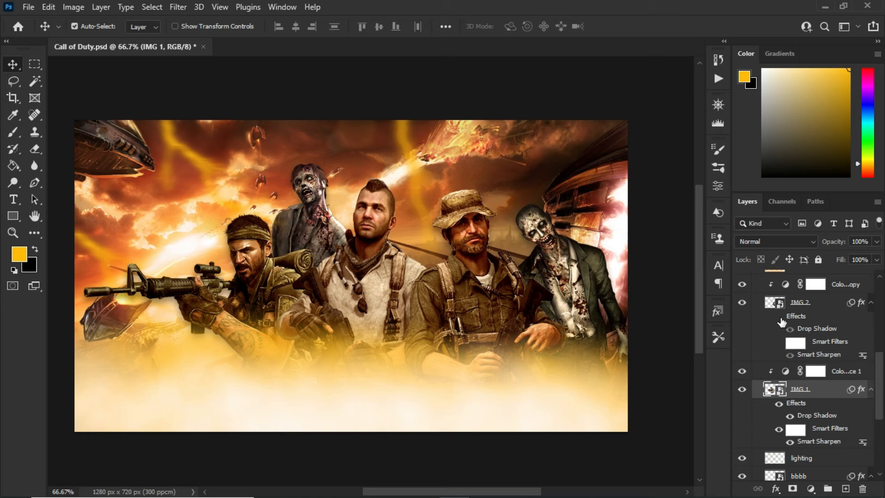
{"action": "left_click", "coordinate": [779, 317]}
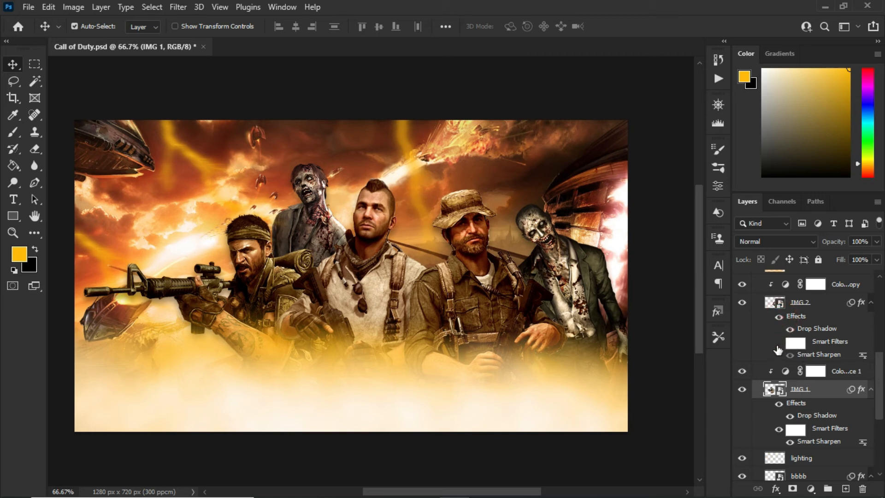
{"action": "left_click", "coordinate": [778, 343]}
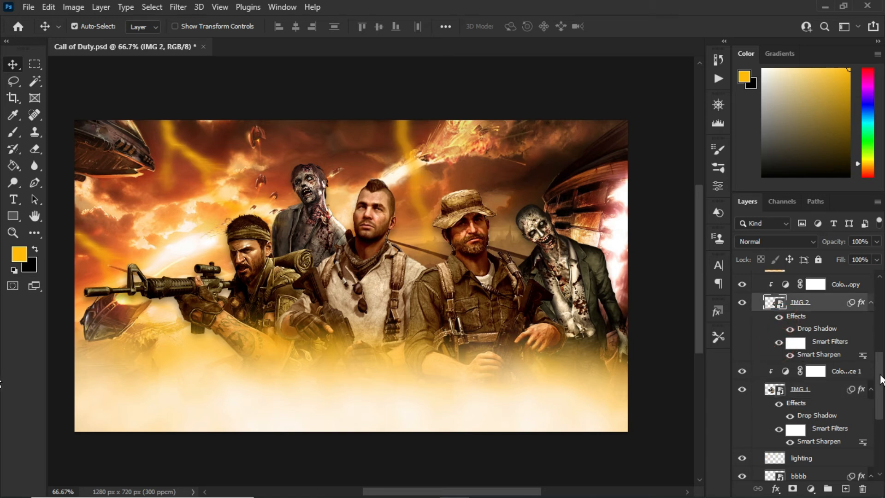
Step: Collapse the IMGS group and select it
{"action": "left_click_drag", "start_coordinate": [880, 379], "coordinate": [881, 309]}
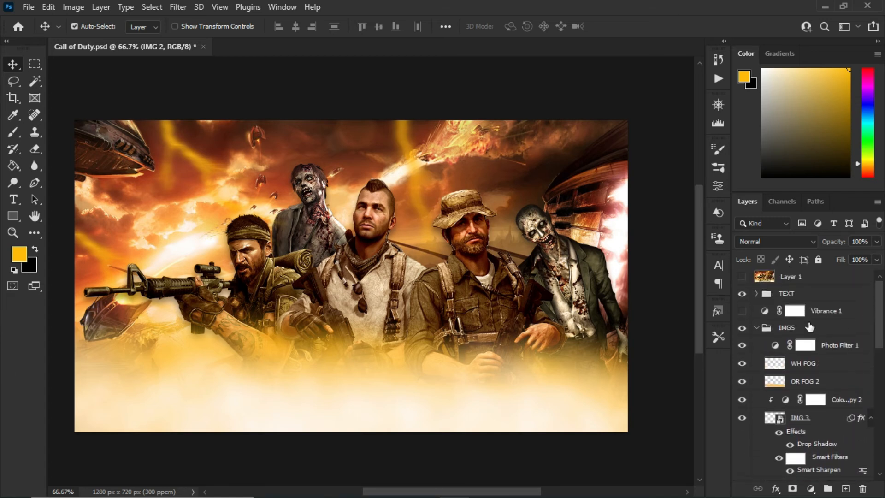
{"action": "left_click", "coordinate": [807, 345]}
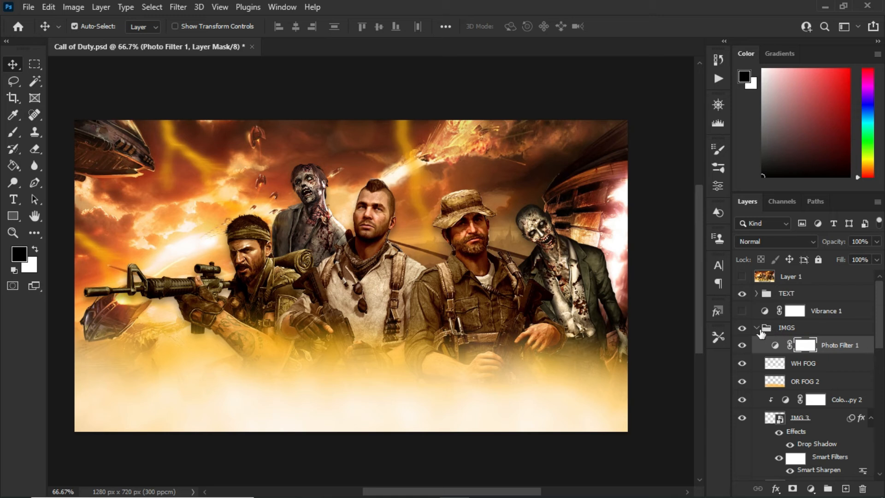
{"action": "left_click", "coordinate": [756, 328]}
{"action": "left_click", "coordinate": [761, 330]}
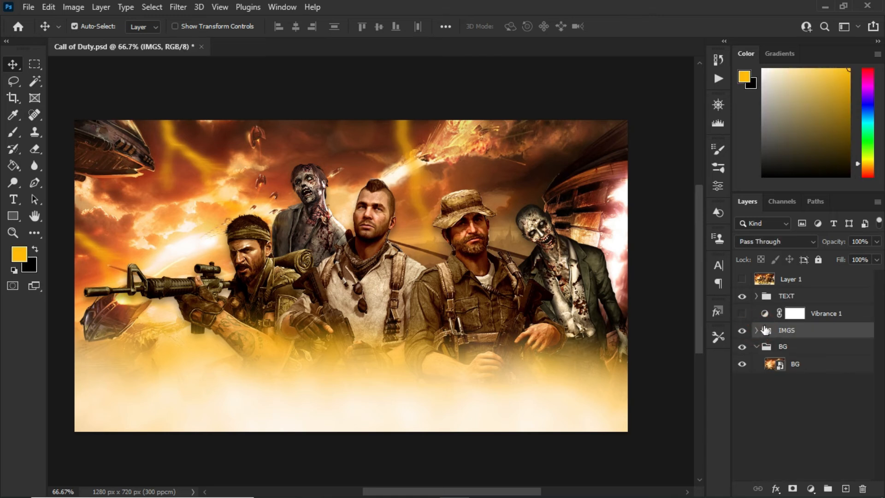
Step: Expand the IMGS and TEXT groups and make the call of duty text layer visible
{"action": "left_click", "coordinate": [782, 298]}
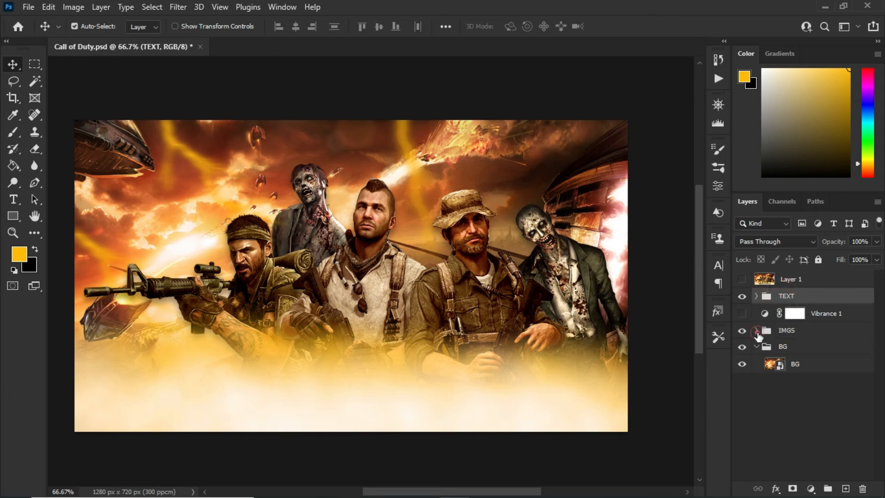
{"action": "left_click", "coordinate": [756, 330]}
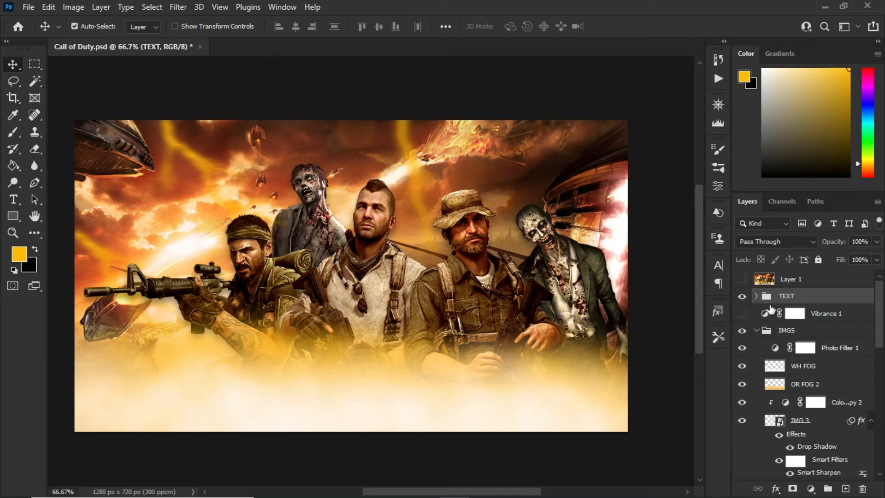
{"action": "left_click", "coordinate": [755, 296]}
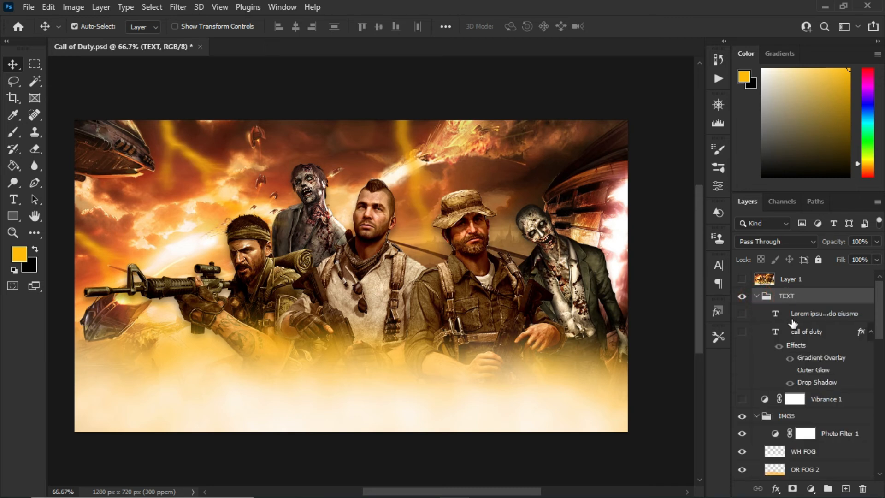
{"action": "left_click", "coordinate": [741, 331]}
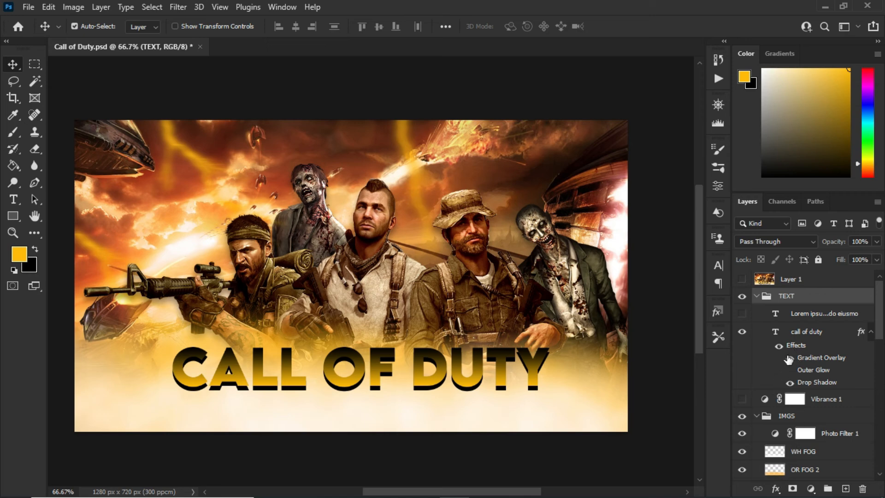
Step: Open the gradient overlay of the call of duty text and choose the Foreground to Background preset from the Basics gradients
{"action": "left_click", "coordinate": [793, 349]}
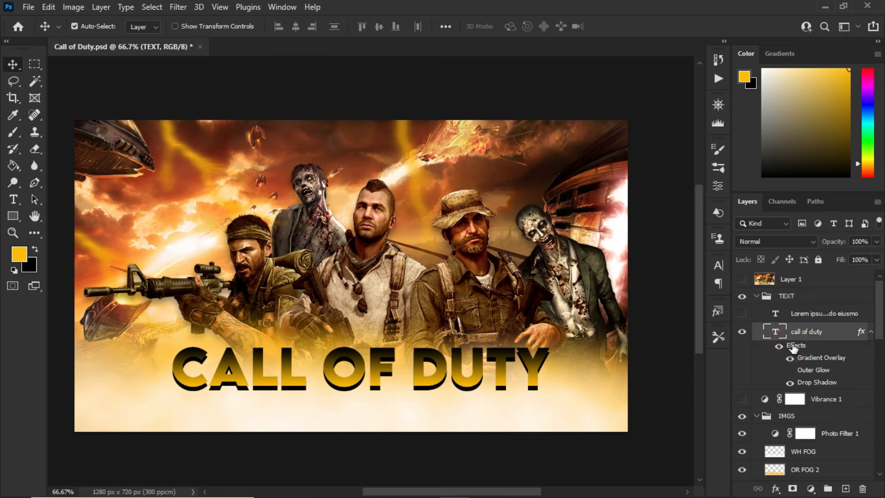
{"action": "double_click", "coordinate": [793, 349]}
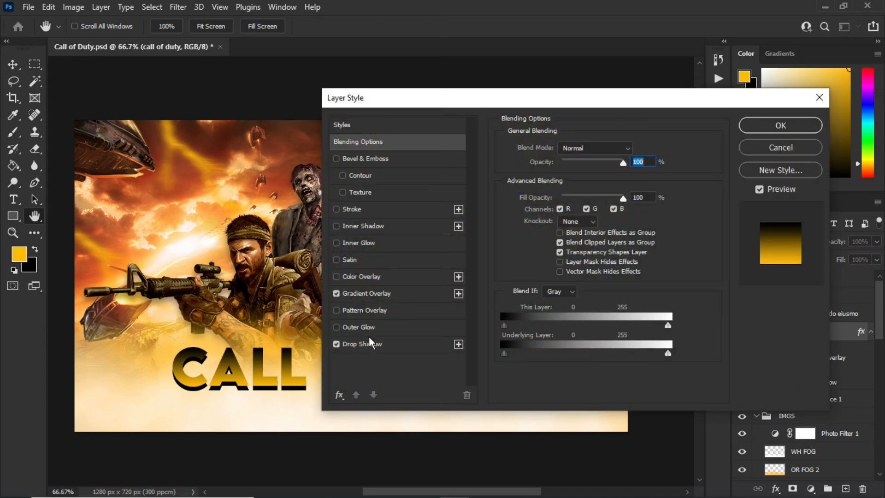
{"action": "left_click", "coordinate": [389, 294]}
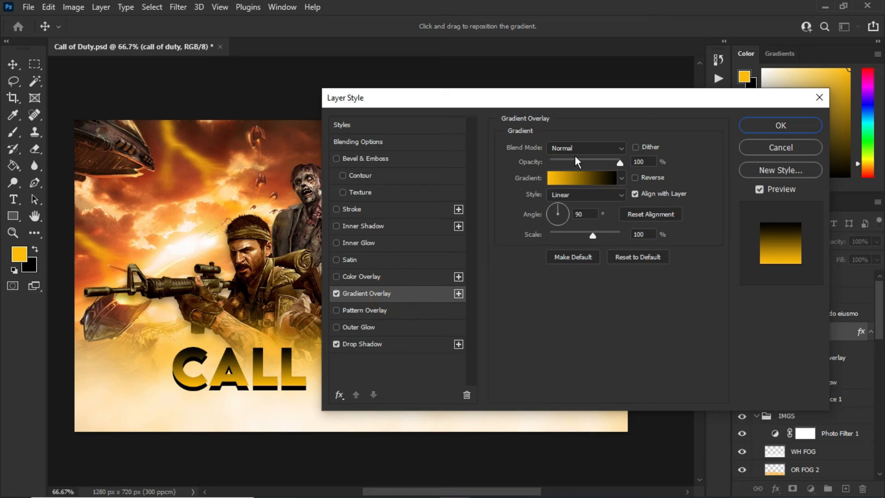
{"action": "left_click", "coordinate": [584, 179]}
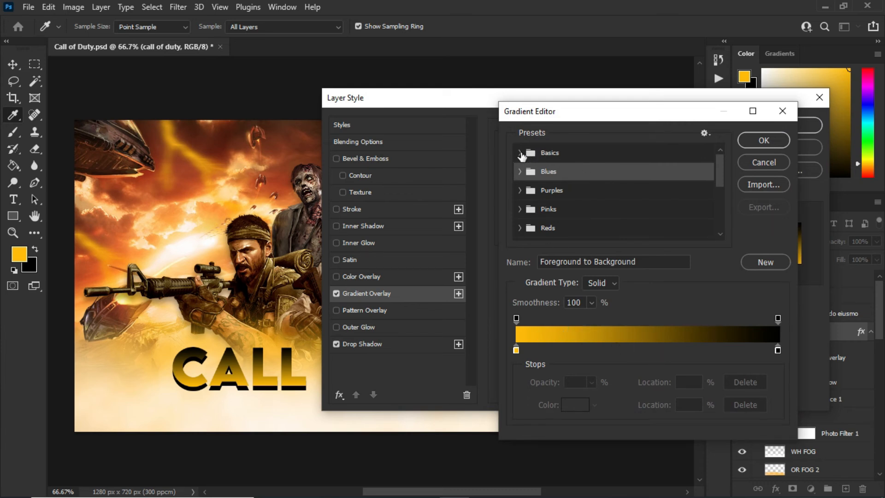
{"action": "left_click", "coordinate": [521, 153]}
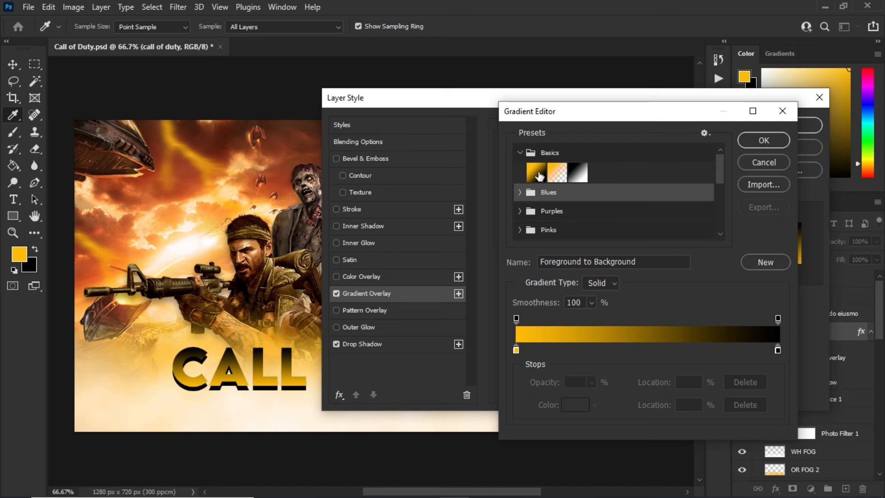
{"action": "left_click", "coordinate": [535, 175]}
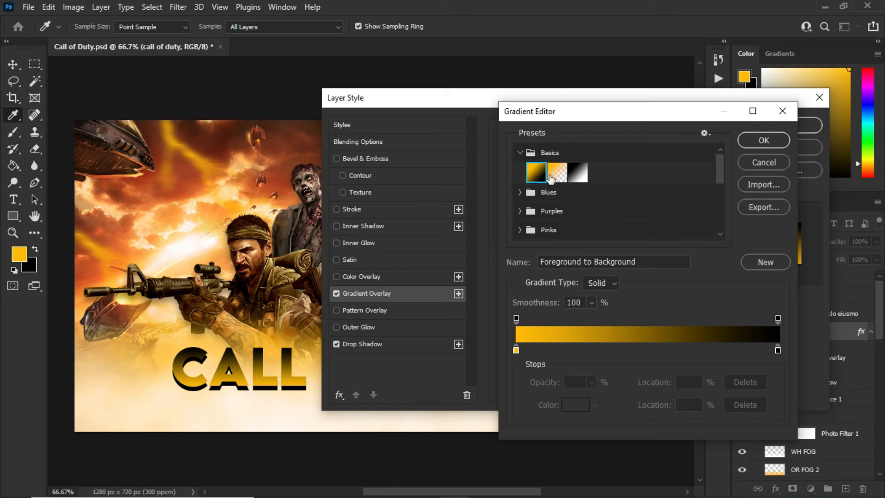
{"action": "left_click", "coordinate": [759, 136]}
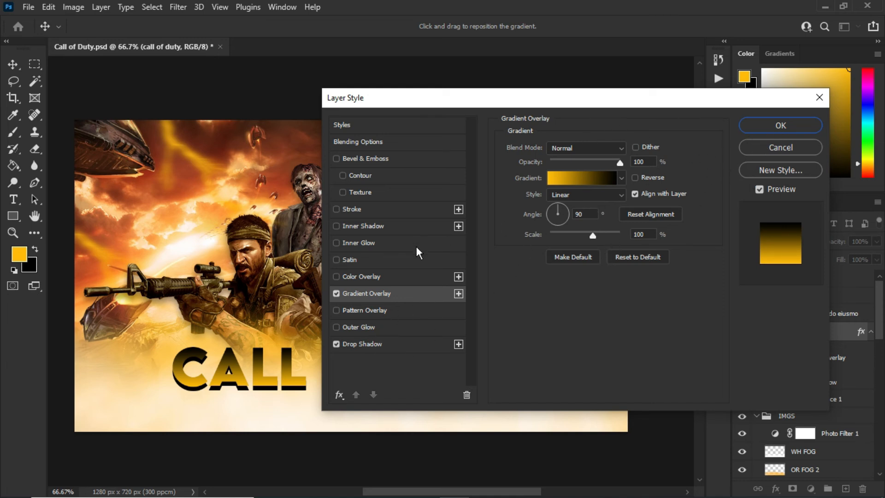
Step: Inspect the drop shadow colour of the call of duty text, try a 71 px distance and return it to 10 px, discarding the style edits
{"action": "left_click", "coordinate": [375, 343]}
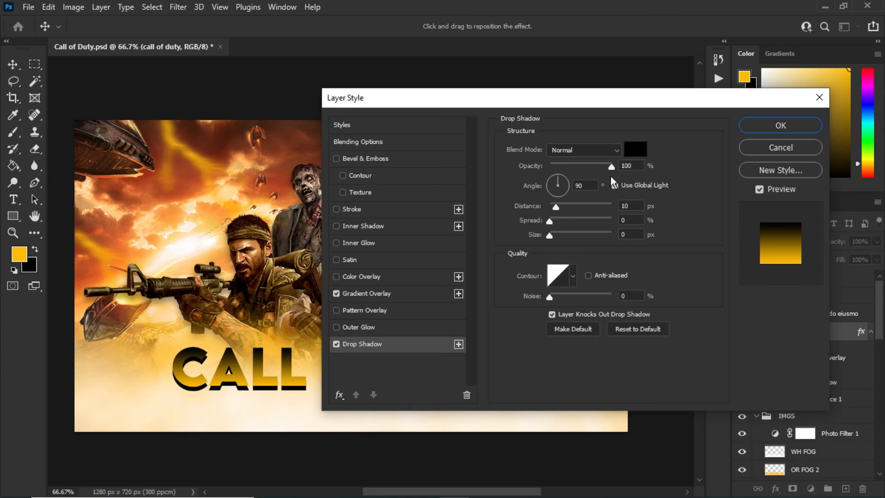
{"action": "left_click", "coordinate": [639, 151]}
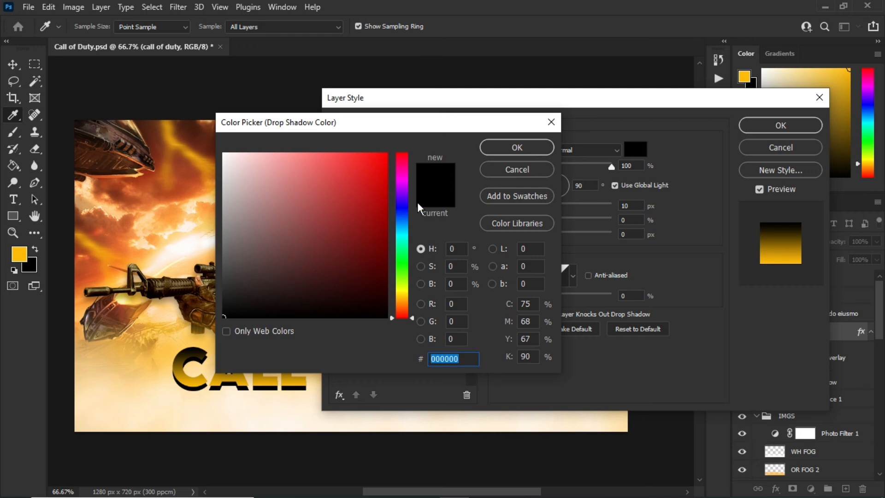
{"action": "left_click", "coordinate": [517, 147]}
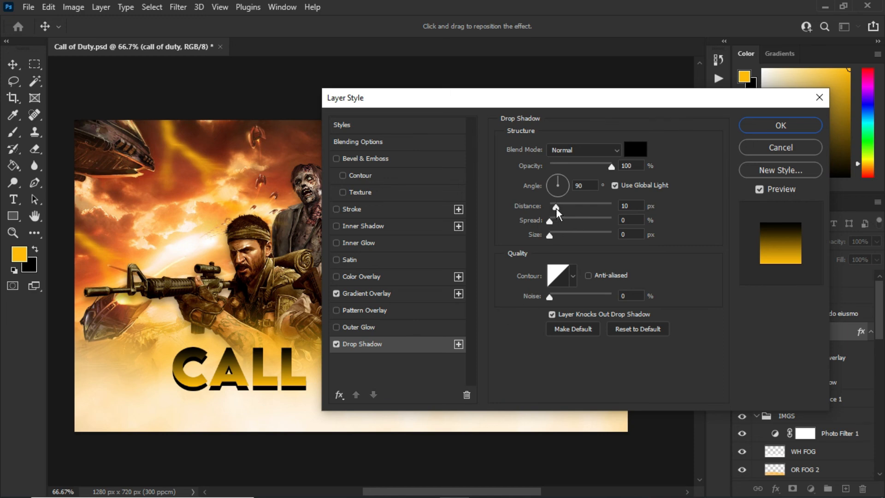
{"action": "left_click_drag", "start_coordinate": [556, 208], "coordinate": [588, 207]}
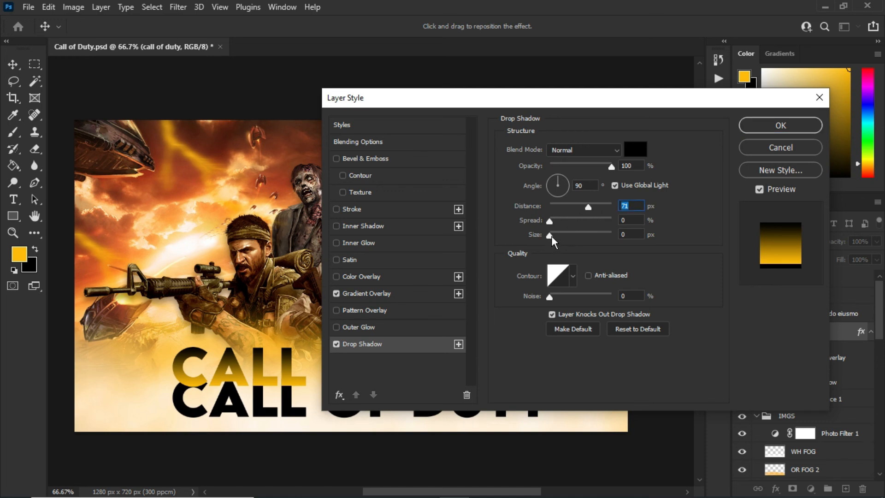
{"action": "left_click_drag", "start_coordinate": [551, 236], "coordinate": [557, 209]}
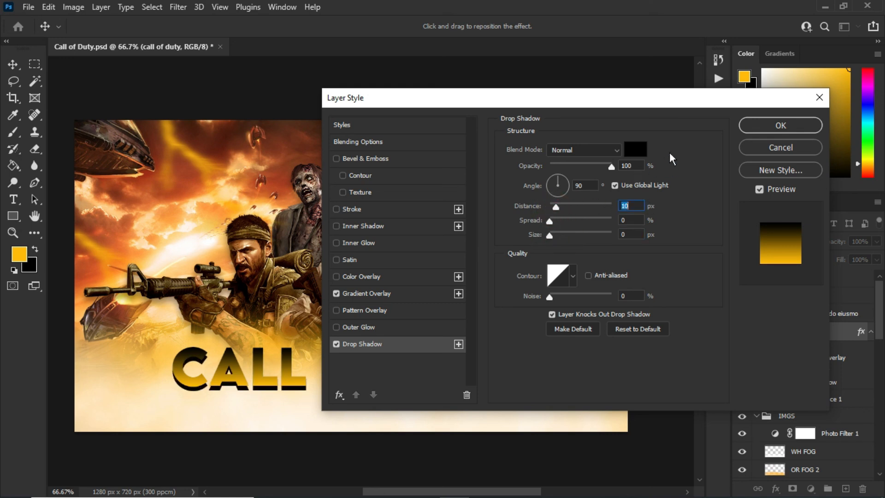
{"action": "left_click", "coordinate": [778, 146]}
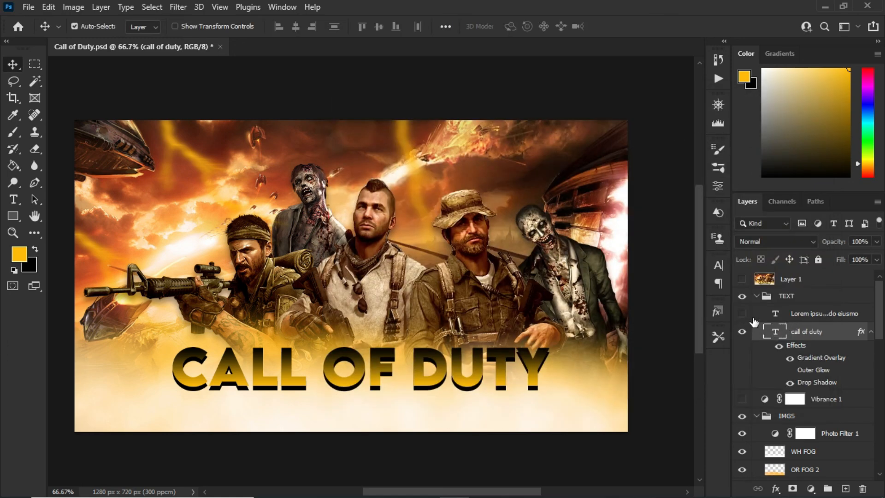
Step: Select the Lorem ipsum text layer in the TEXT group and make it visible
{"action": "left_click", "coordinate": [816, 313]}
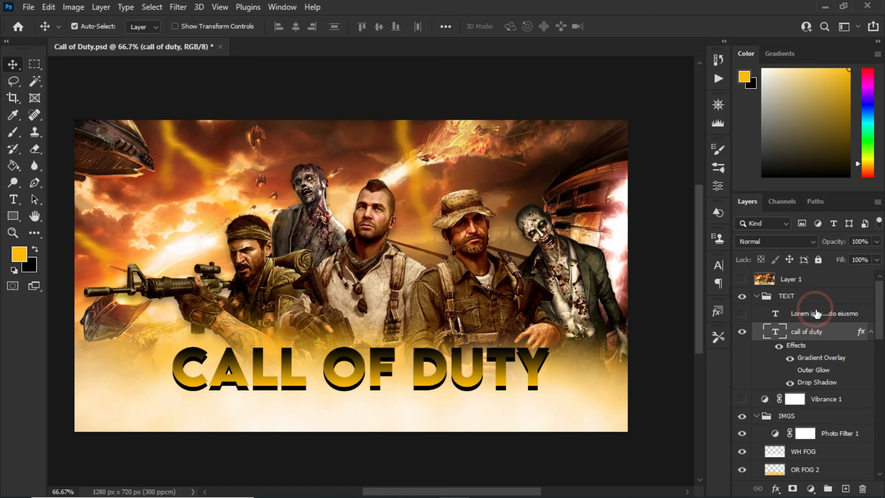
{"action": "left_click", "coordinate": [742, 313]}
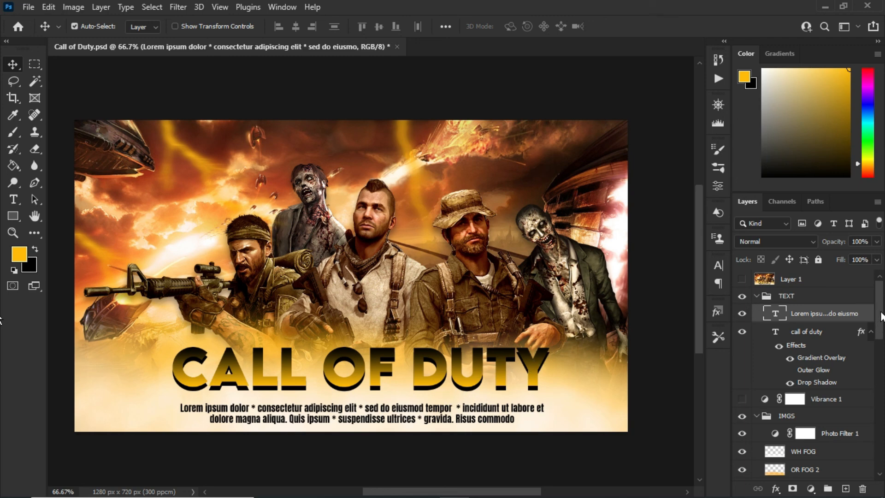
Step: Toggle the visibility of Layer 1 on and off to compare it with the layered composition
{"action": "left_click", "coordinate": [741, 280]}
{"action": "left_click", "coordinate": [742, 279]}
{"action": "left_click", "coordinate": [747, 284]}
{"action": "left_click", "coordinate": [747, 284]}
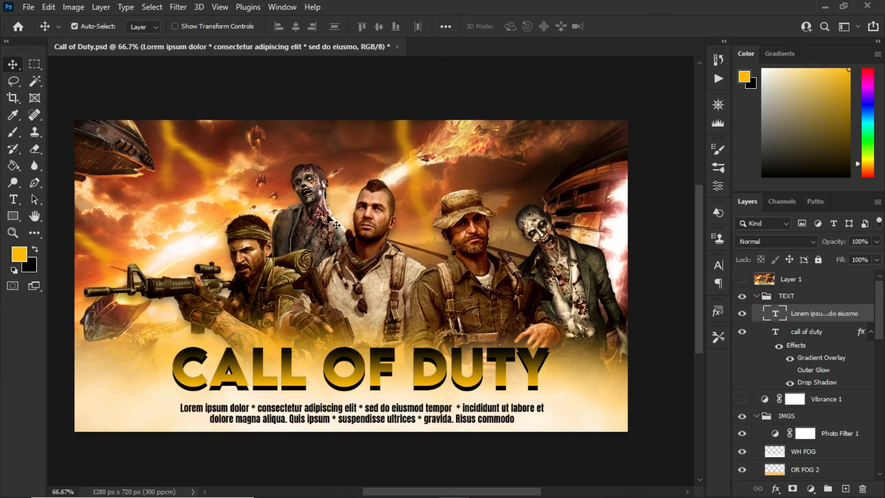